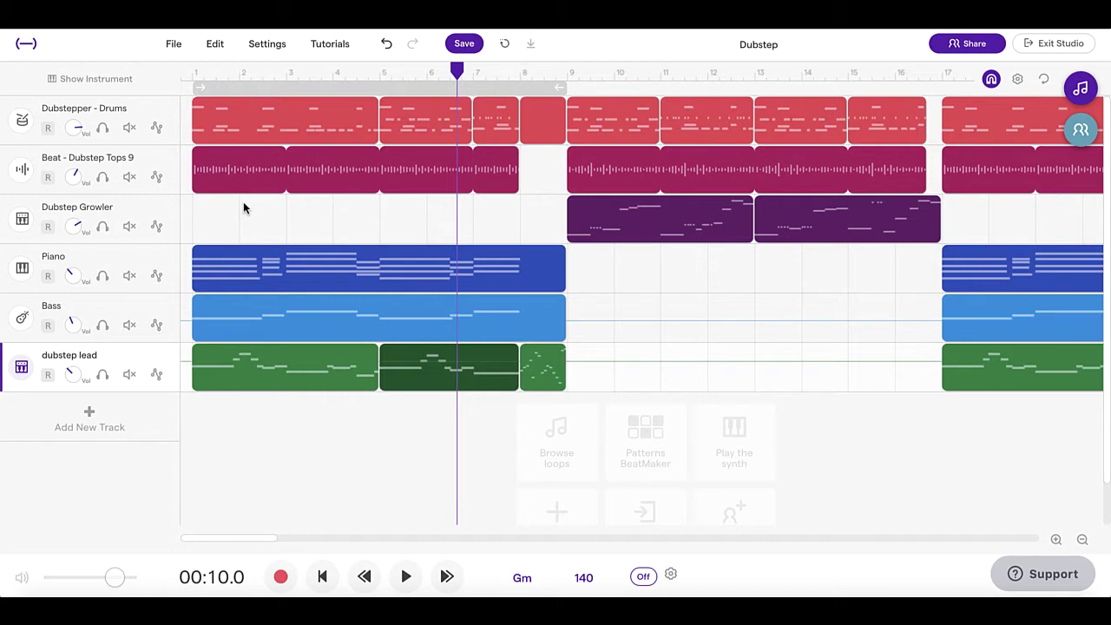
Step: Play the arrangement from bar 1 into the section that starts at bar 9, and stop playback
{"action": "left_click", "coordinate": [194, 71]}
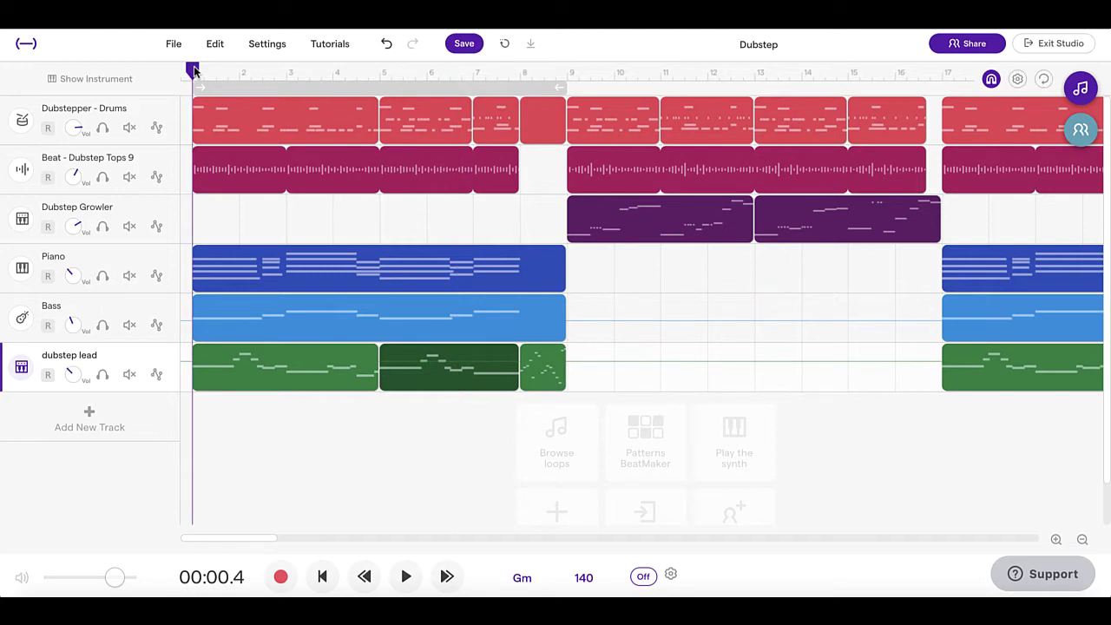
{"action": "key", "text": "space"}
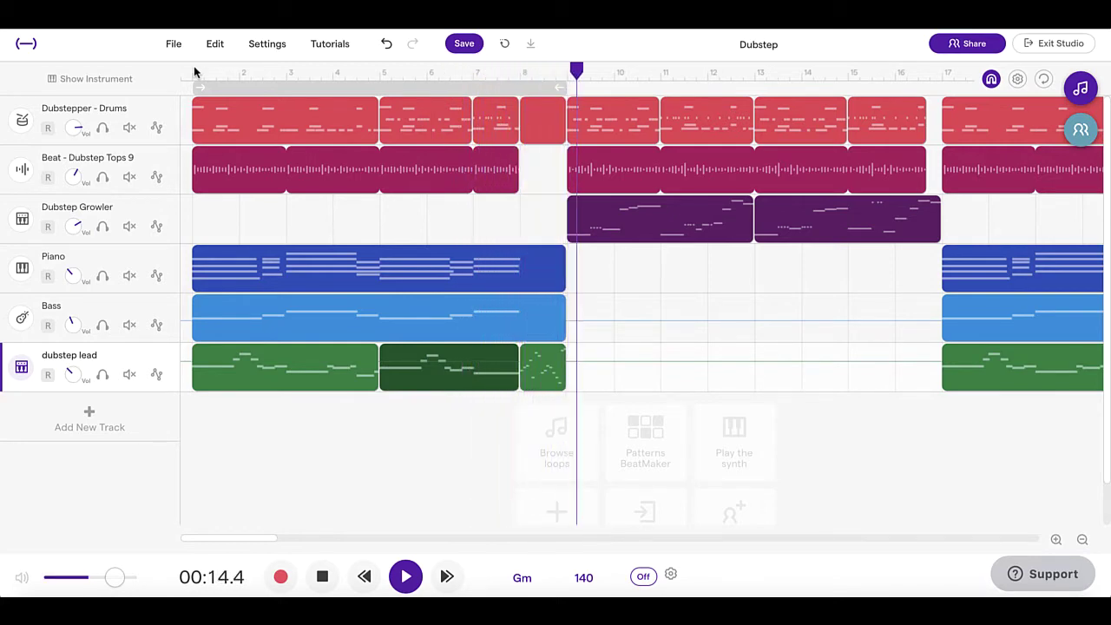
{"action": "key", "text": "space"}
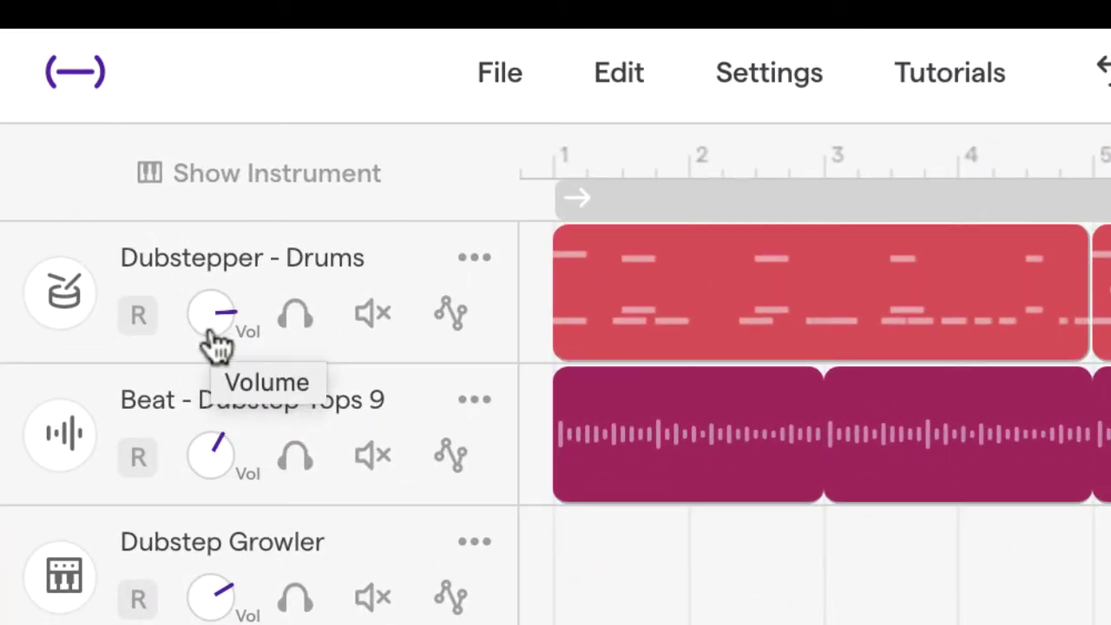
Step: Turn the Dubstepper - Drums volume knob through its range and leave it lowered to slightly above the midpoint
{"action": "left_click_drag", "start_coordinate": [219, 327], "coordinate": [200, 624]}
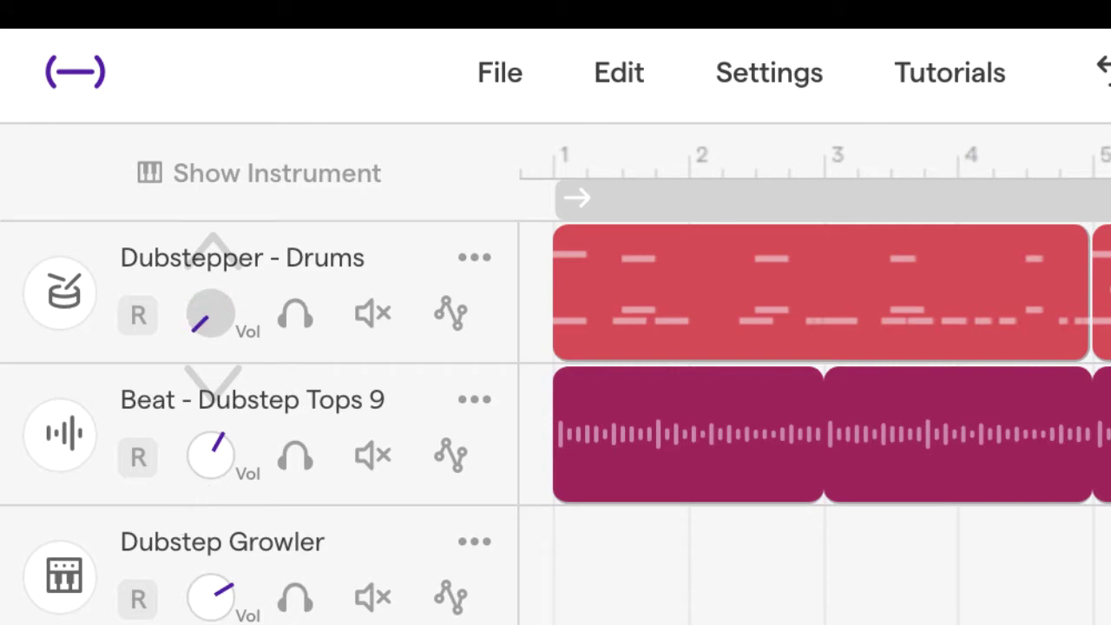
{"action": "left_click_drag", "start_coordinate": [200, 624], "coordinate": [232, 37]}
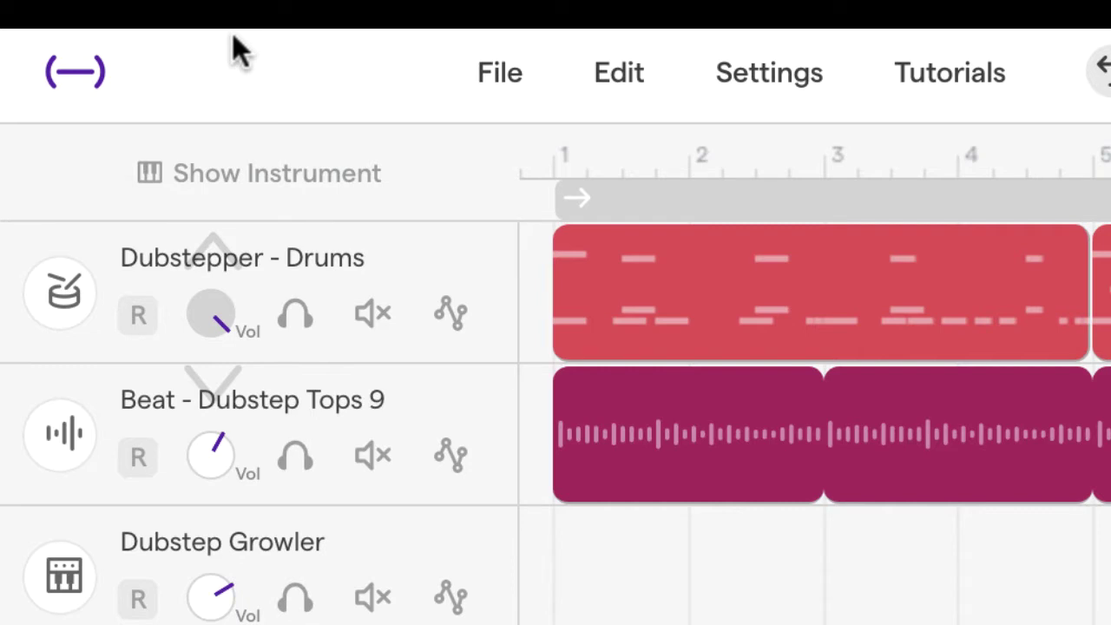
{"action": "left_click_drag", "start_coordinate": [231, 37], "coordinate": [213, 380]}
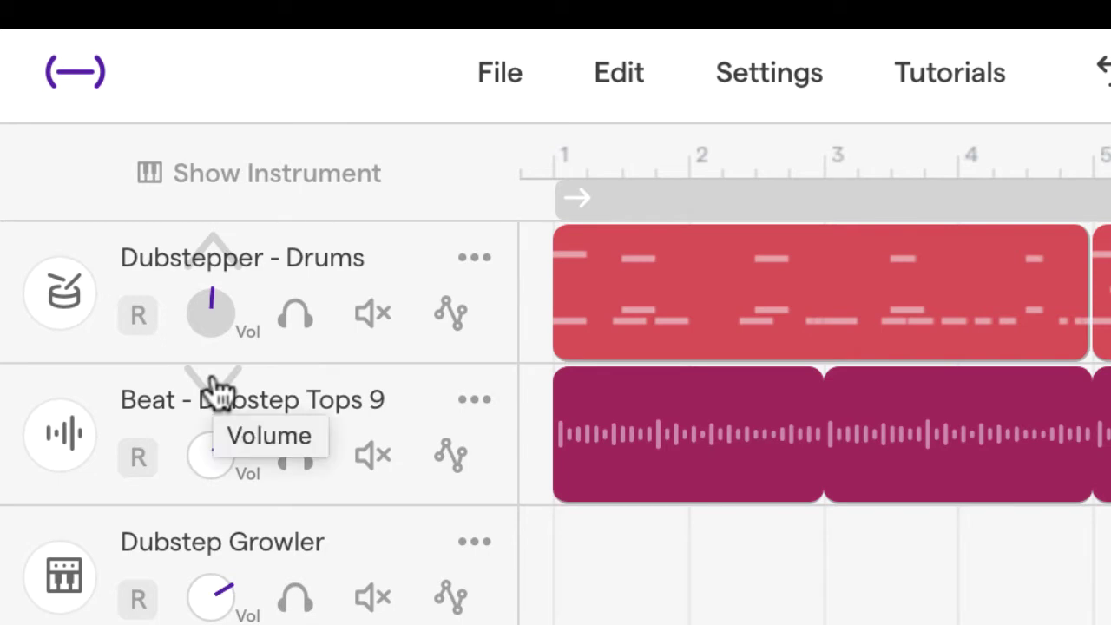
{"action": "mouse_move", "coordinate": [217, 390]}
{"action": "left_mouse_down"}
{"action": "mouse_move", "coordinate": [216, 404]}
{"action": "mouse_move", "coordinate": [205, 381]}
{"action": "left_mouse_up"}
{"action": "left_click_drag", "start_coordinate": [228, 340], "coordinate": [194, 222]}
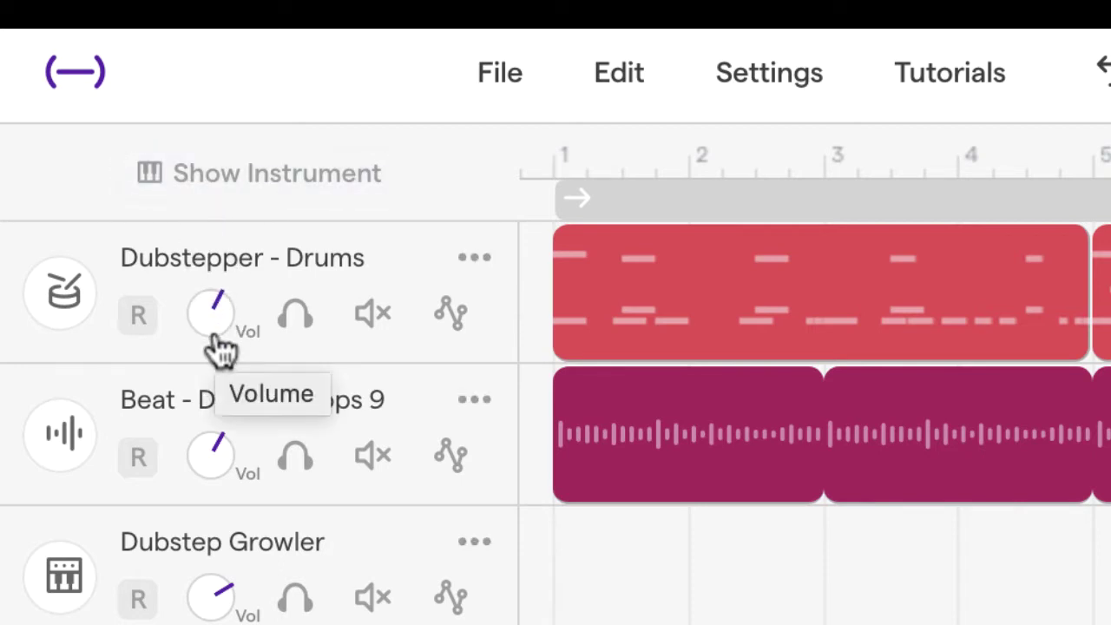
{"action": "left_click_drag", "start_coordinate": [219, 342], "coordinate": [223, 328]}
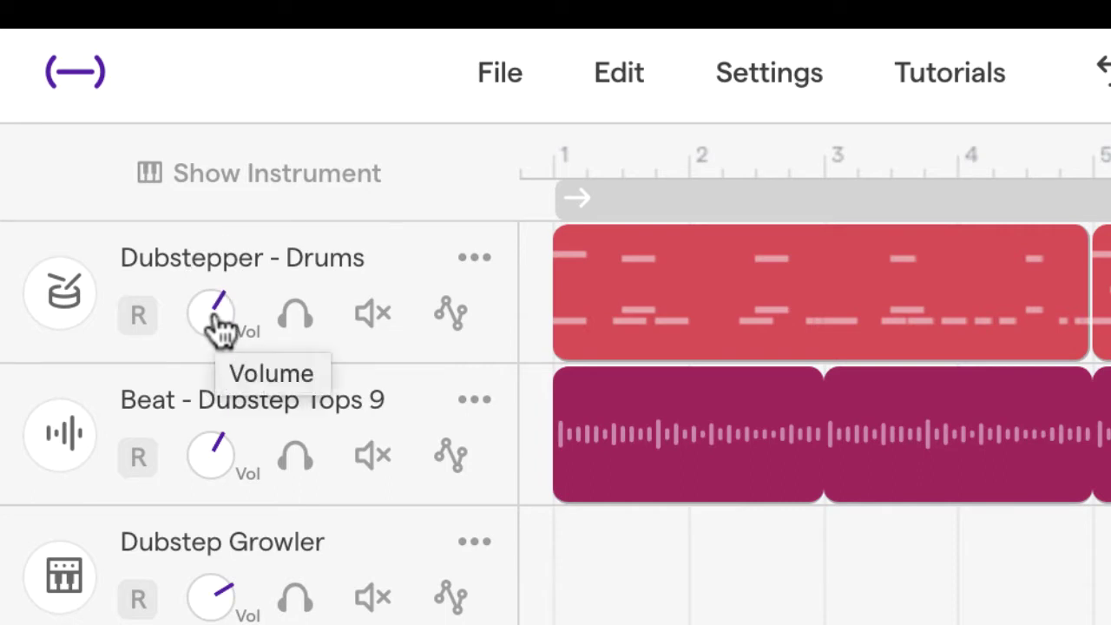
{"action": "left_click_drag", "start_coordinate": [221, 328], "coordinate": [209, 362]}
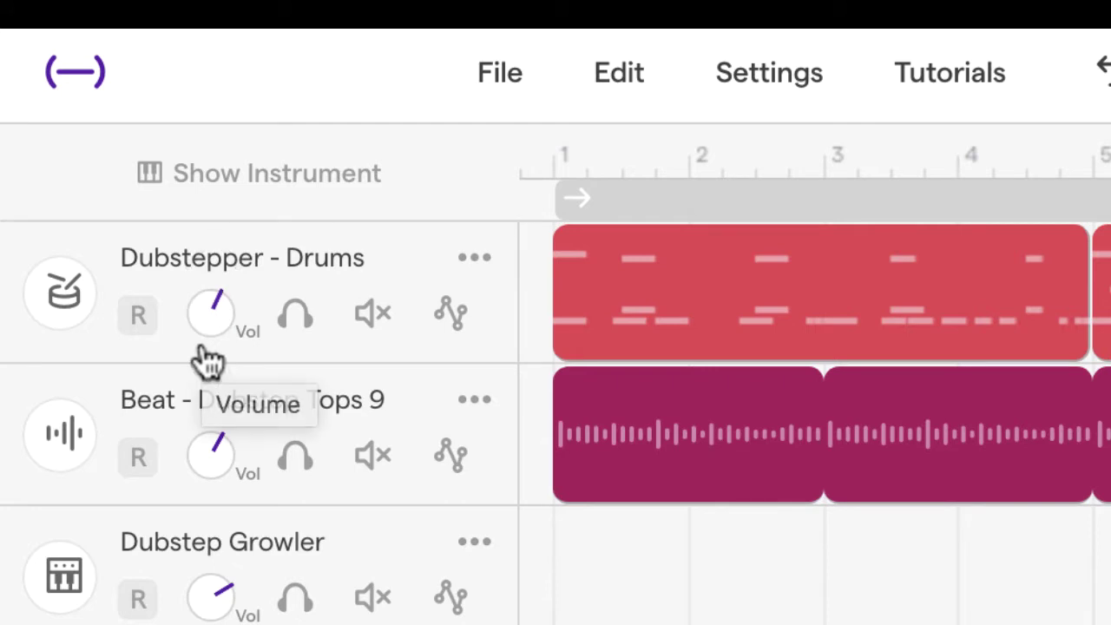
Step: Solo the Dubstepper - Drums track and play it from bar 1 to about bar 5
{"action": "left_click", "coordinate": [296, 317]}
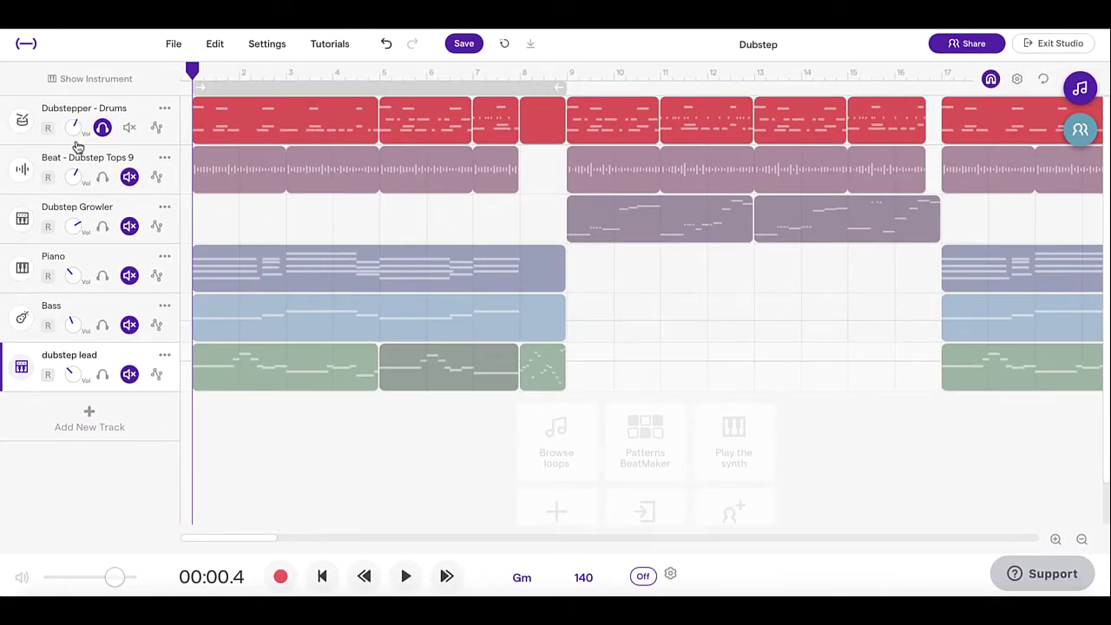
{"action": "key", "text": "space"}
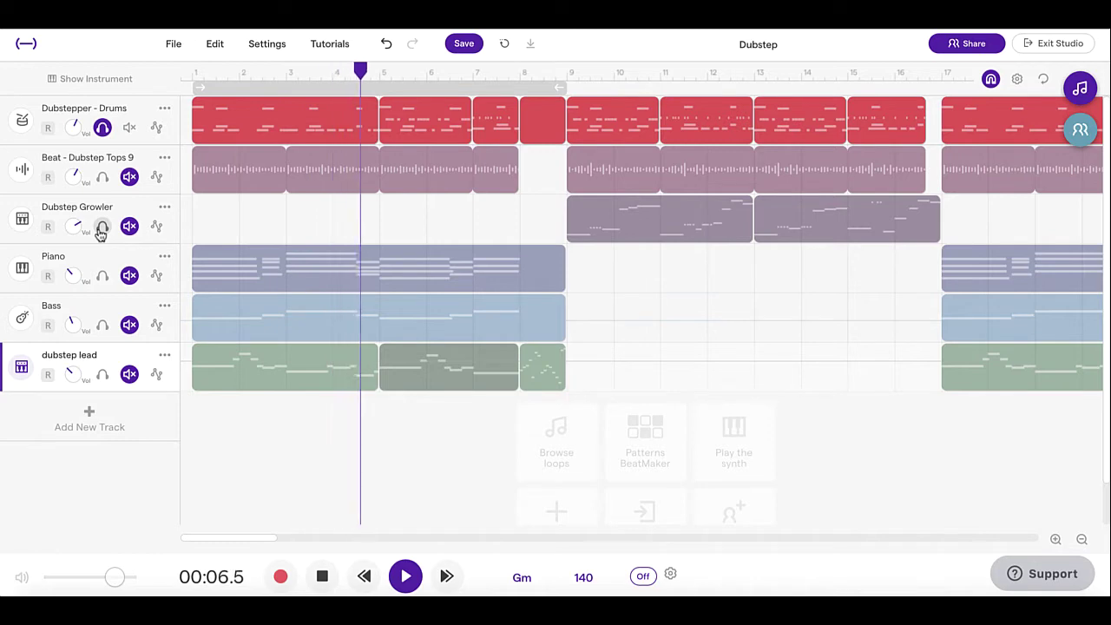
{"action": "key", "text": "space"}
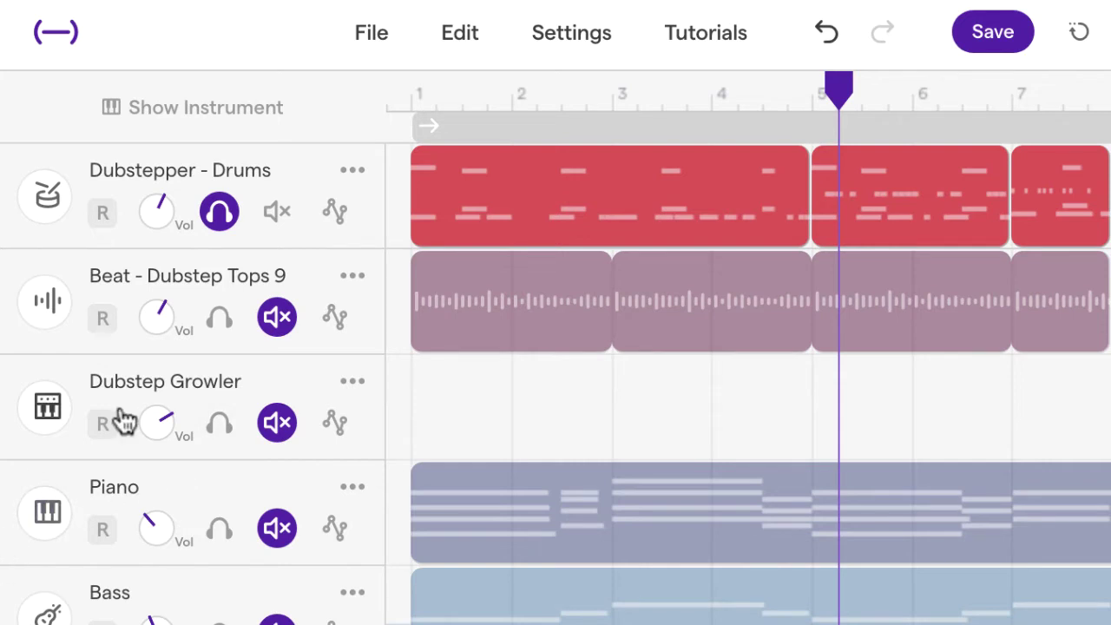
Step: Show automation for the Dubstepper - Drums track and add a Volume automation lane
{"action": "left_click", "coordinate": [337, 217]}
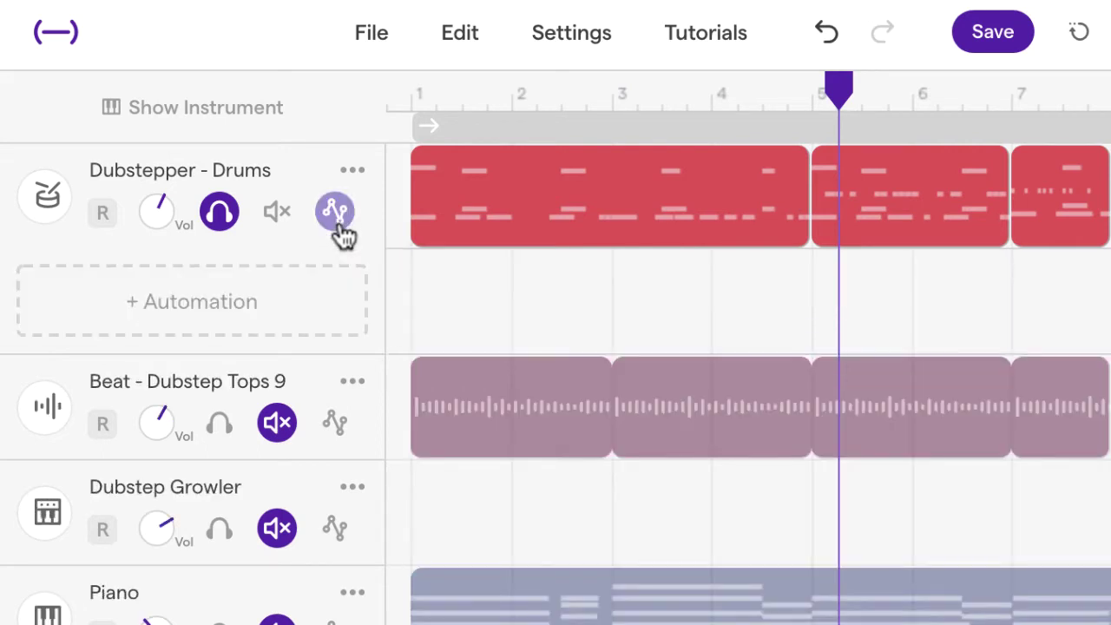
{"action": "left_click", "coordinate": [258, 309]}
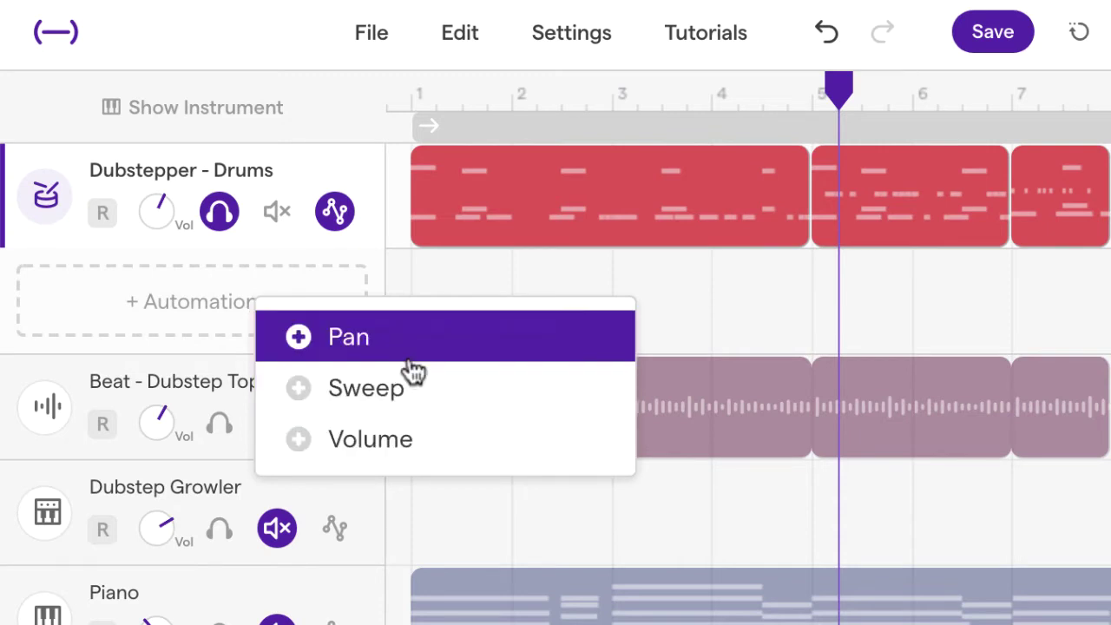
{"action": "left_click", "coordinate": [383, 449]}
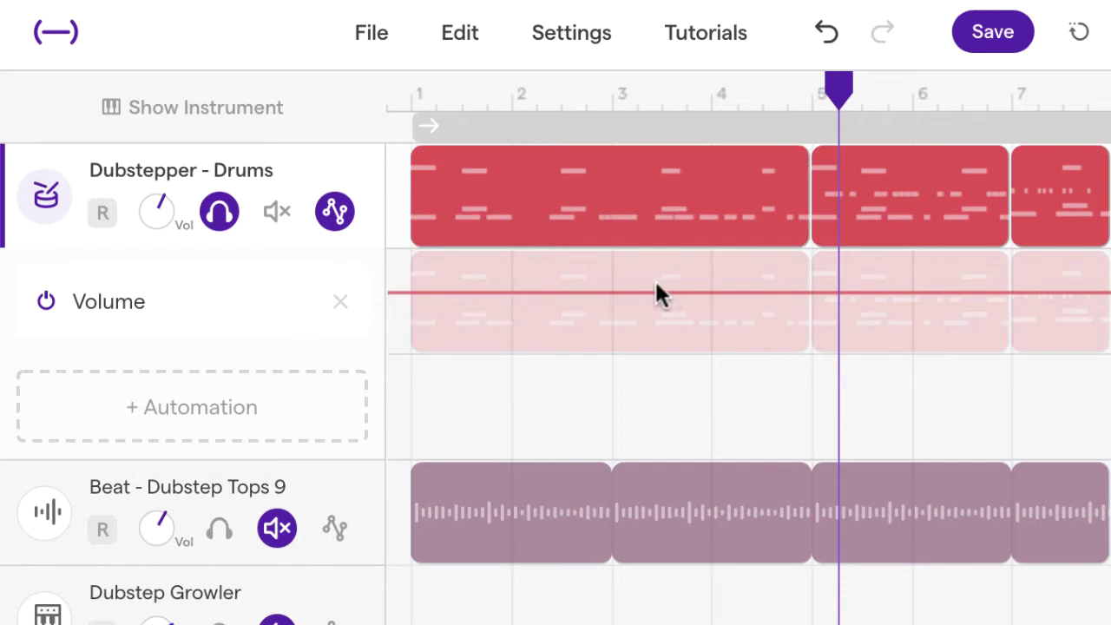
{"action": "left_click", "coordinate": [665, 233]}
{"action": "left_click", "coordinate": [227, 216]}
Step: Place a volume automation point just after the start of bar 1 and vary its level while the soloed drums play from the beginning
{"action": "mouse_move", "coordinate": [446, 292]}
{"action": "left_mouse_down"}
{"action": "mouse_move", "coordinate": [449, 351]}
{"action": "mouse_move", "coordinate": [453, 259]}
{"action": "mouse_move", "coordinate": [455, 335]}
{"action": "mouse_move", "coordinate": [456, 290]}
{"action": "mouse_move", "coordinate": [456, 320]}
{"action": "mouse_move", "coordinate": [458, 303]}
{"action": "left_mouse_up"}
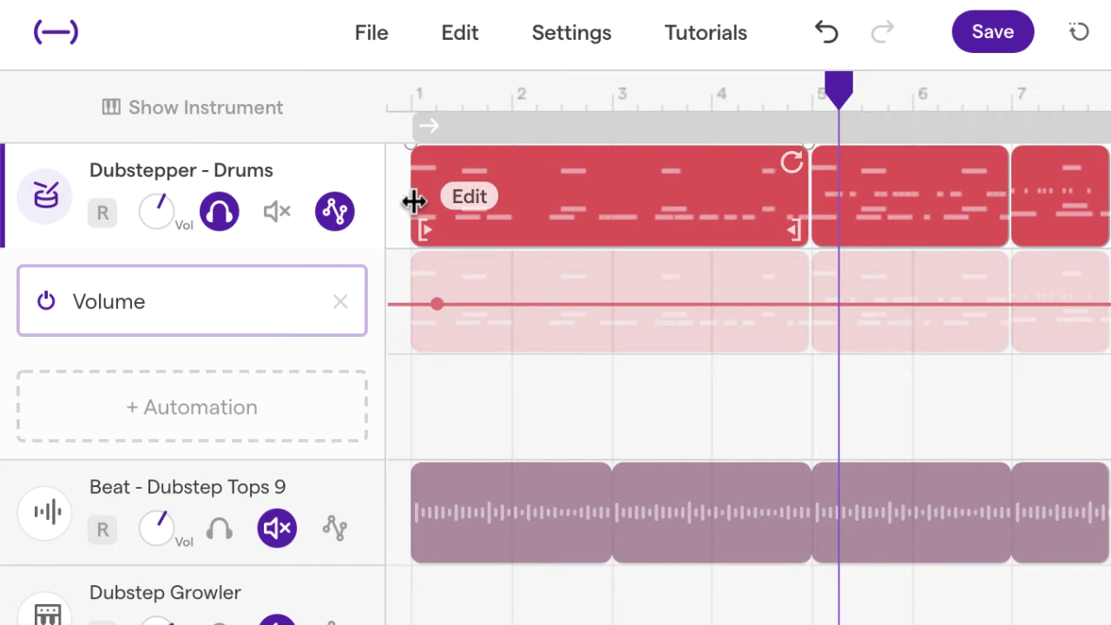
{"action": "key", "text": "Return"}
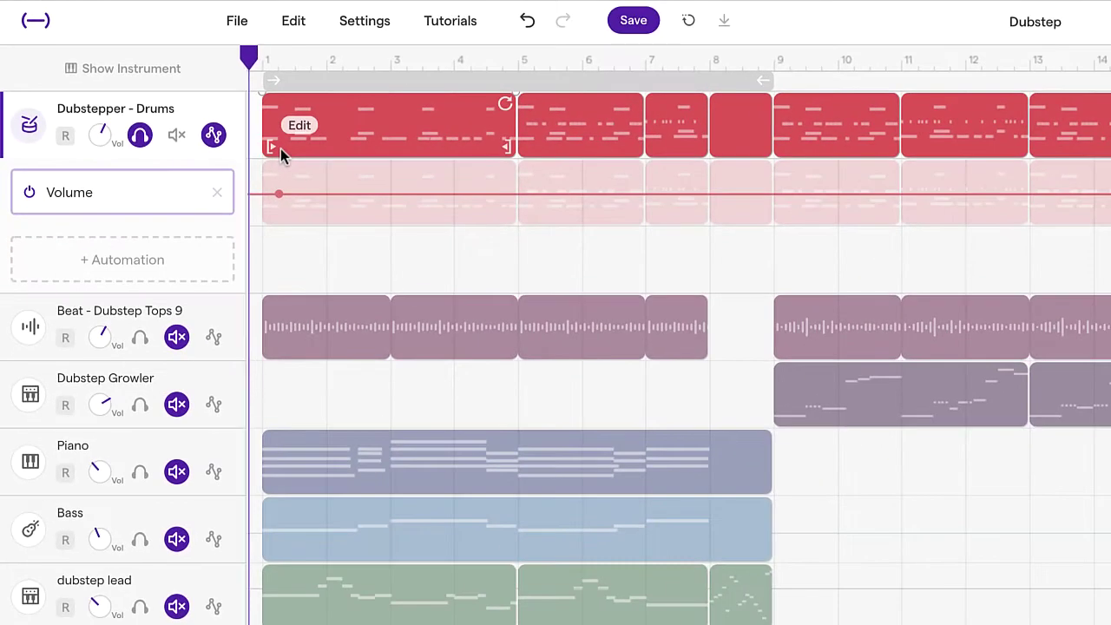
{"action": "key", "text": "space"}
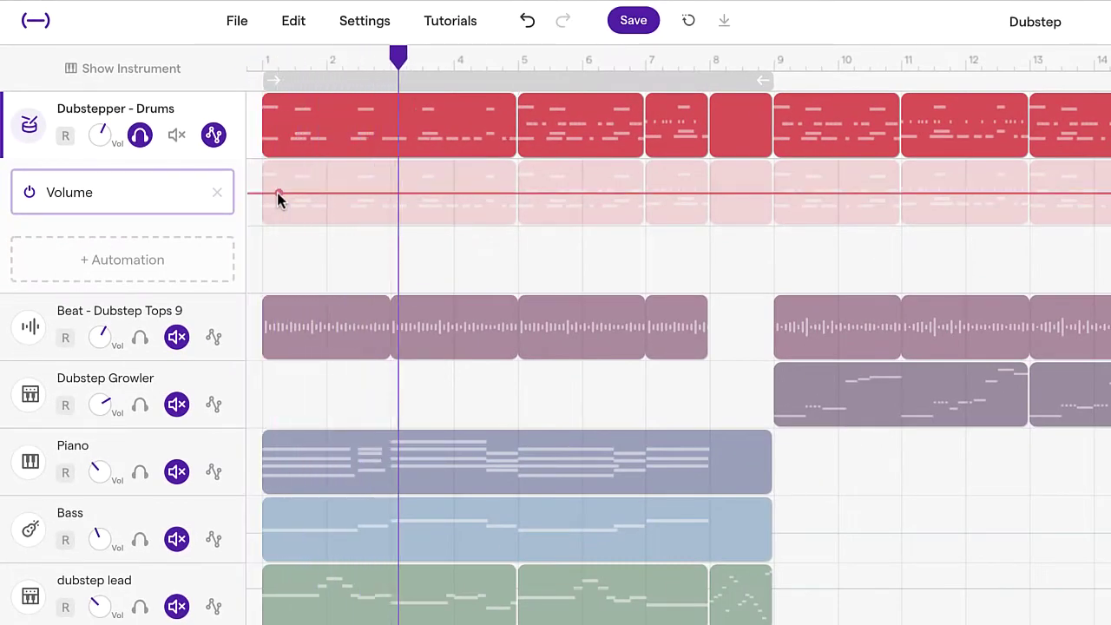
{"action": "left_click_drag", "start_coordinate": [277, 193], "coordinate": [280, 149]}
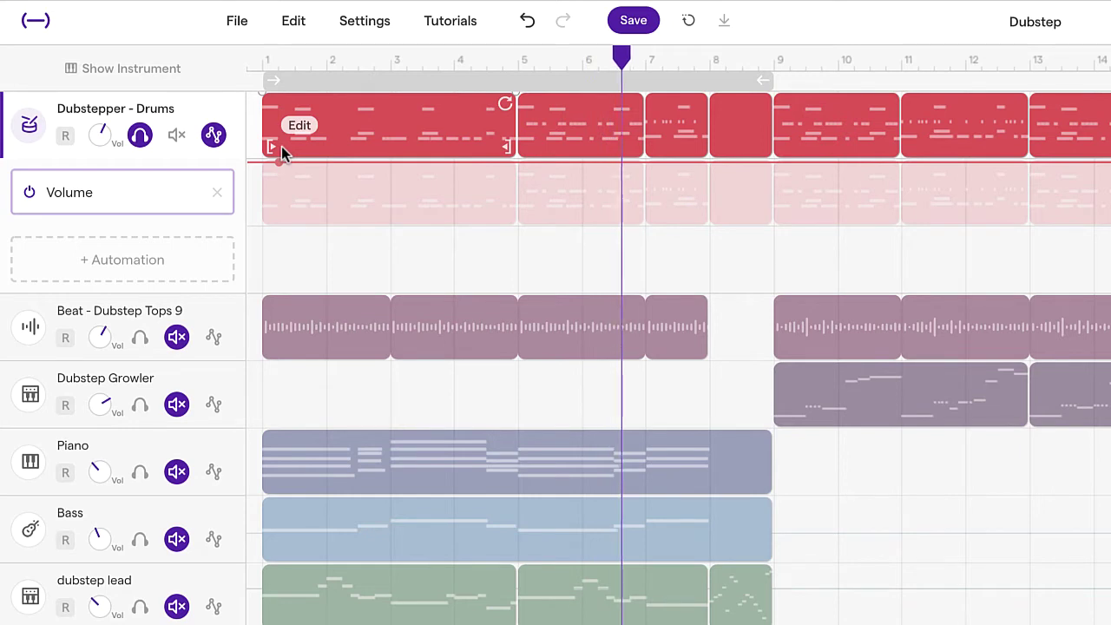
{"action": "mouse_move", "coordinate": [281, 153]}
{"action": "left_mouse_down"}
{"action": "mouse_move", "coordinate": [284, 223]}
{"action": "mouse_move", "coordinate": [270, 171]}
{"action": "left_mouse_up"}
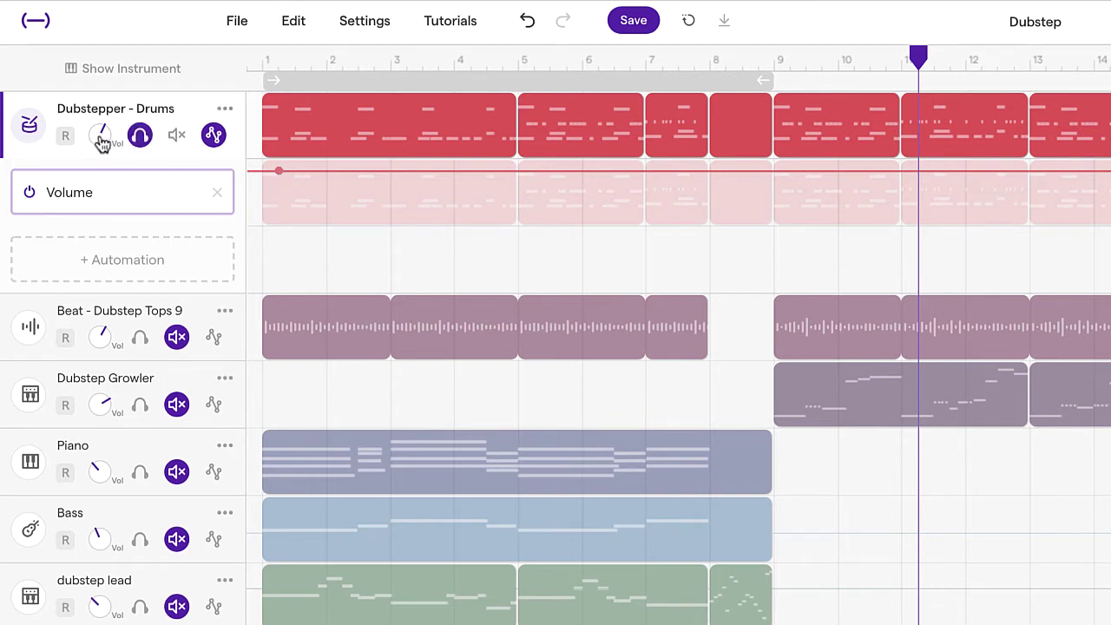
Step: Reduce the drums' volume slightly with the track knob, and move the automation point to the start of bar 1 at a lower level
{"action": "mouse_move", "coordinate": [100, 138]}
{"action": "left_mouse_down"}
{"action": "mouse_move", "coordinate": [99, 126]}
{"action": "mouse_move", "coordinate": [112, 191]}
{"action": "mouse_move", "coordinate": [92, 128]}
{"action": "mouse_move", "coordinate": [108, 137]}
{"action": "mouse_move", "coordinate": [104, 190]}
{"action": "mouse_move", "coordinate": [57, 68]}
{"action": "mouse_move", "coordinate": [96, 135]}
{"action": "left_mouse_up"}
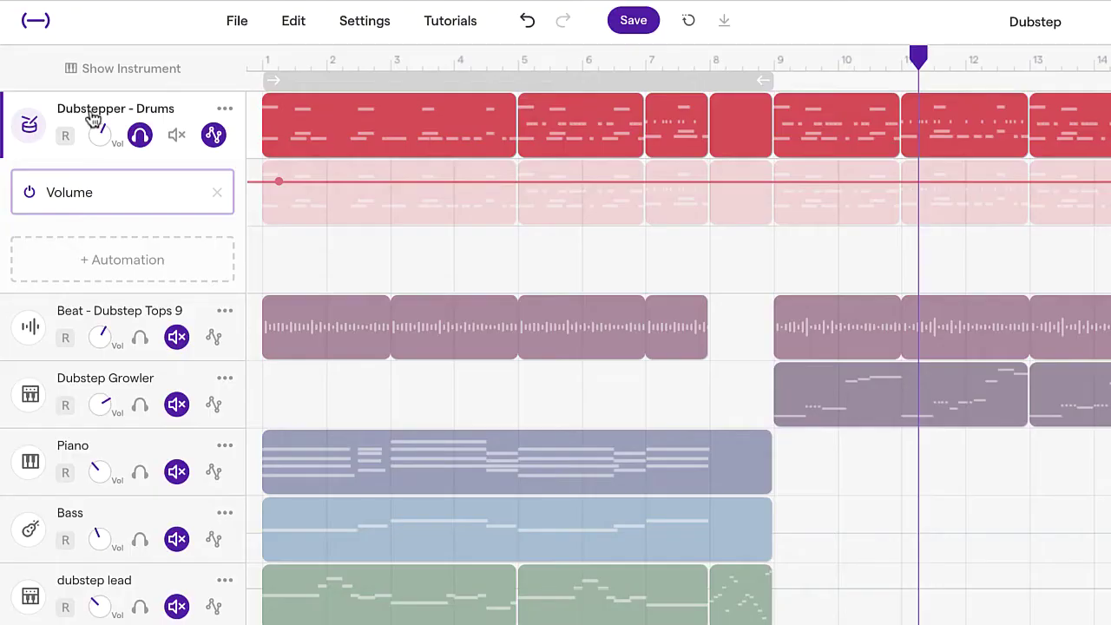
{"action": "mouse_move", "coordinate": [395, 118]}
{"action": "left_click_drag", "start_coordinate": [277, 182], "coordinate": [265, 204]}
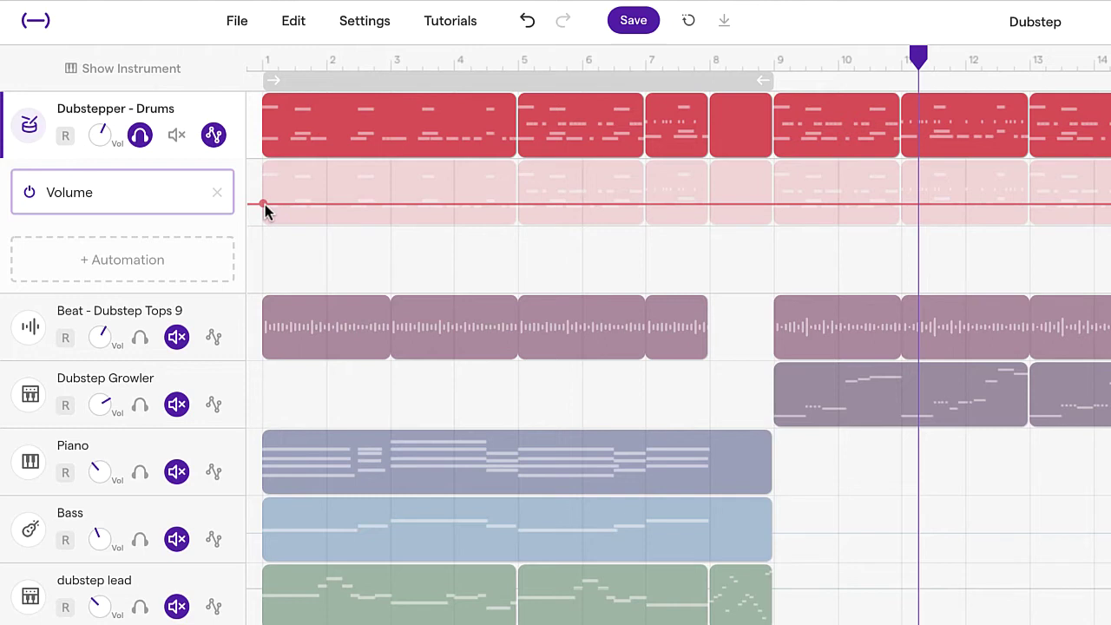
Step: Add a second volume automation point and set it to maximum at bar 5, creating a fade-in from bar 1
{"action": "left_click", "coordinate": [517, 204]}
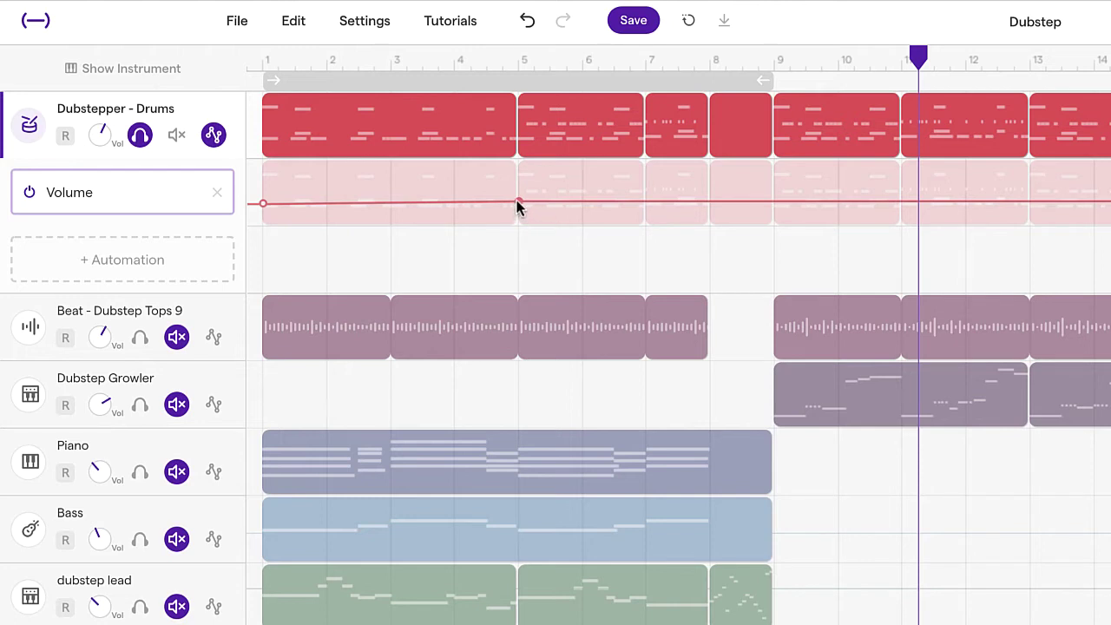
{"action": "left_click_drag", "start_coordinate": [517, 202], "coordinate": [404, 184]}
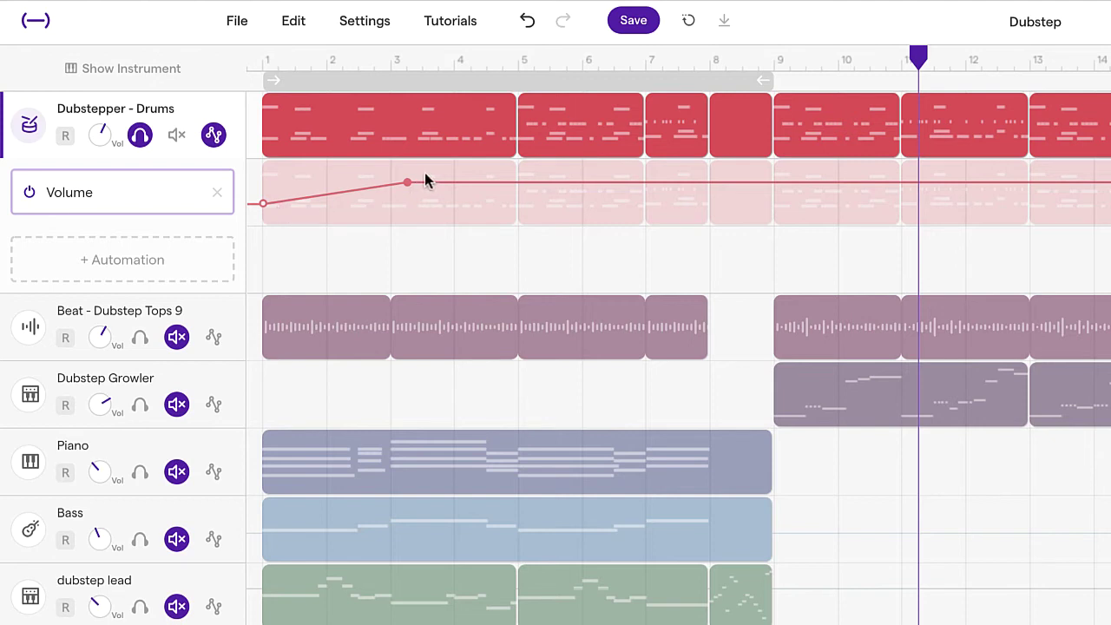
{"action": "left_click_drag", "start_coordinate": [407, 189], "coordinate": [512, 169]}
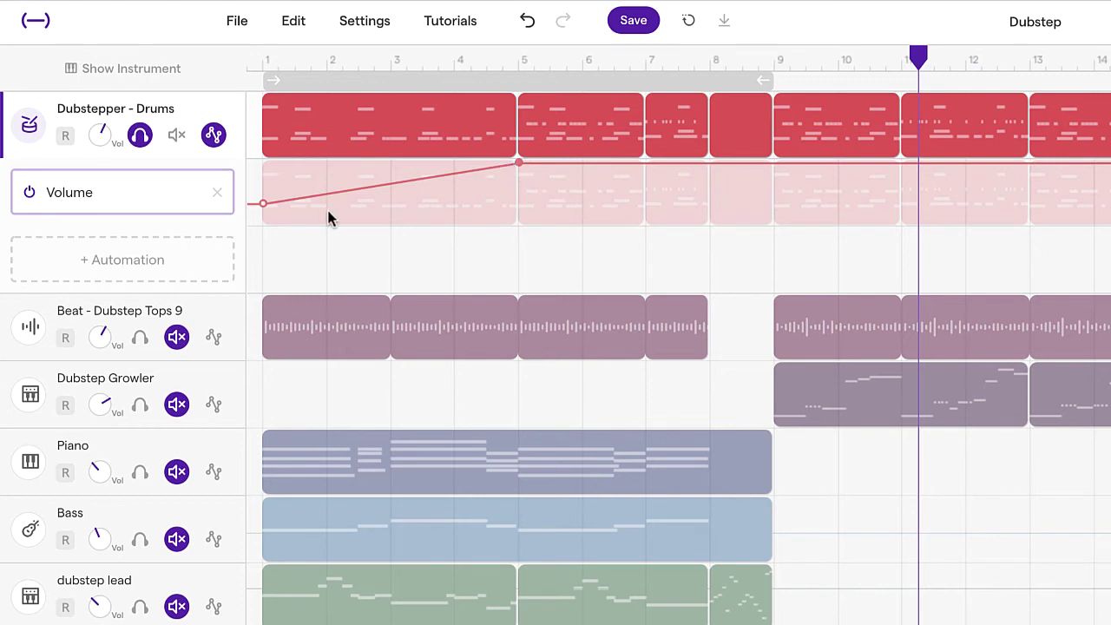
Step: Play the drums from bar 1 to about bar 6 to hear the volume fade-in
{"action": "left_click", "coordinate": [260, 60]}
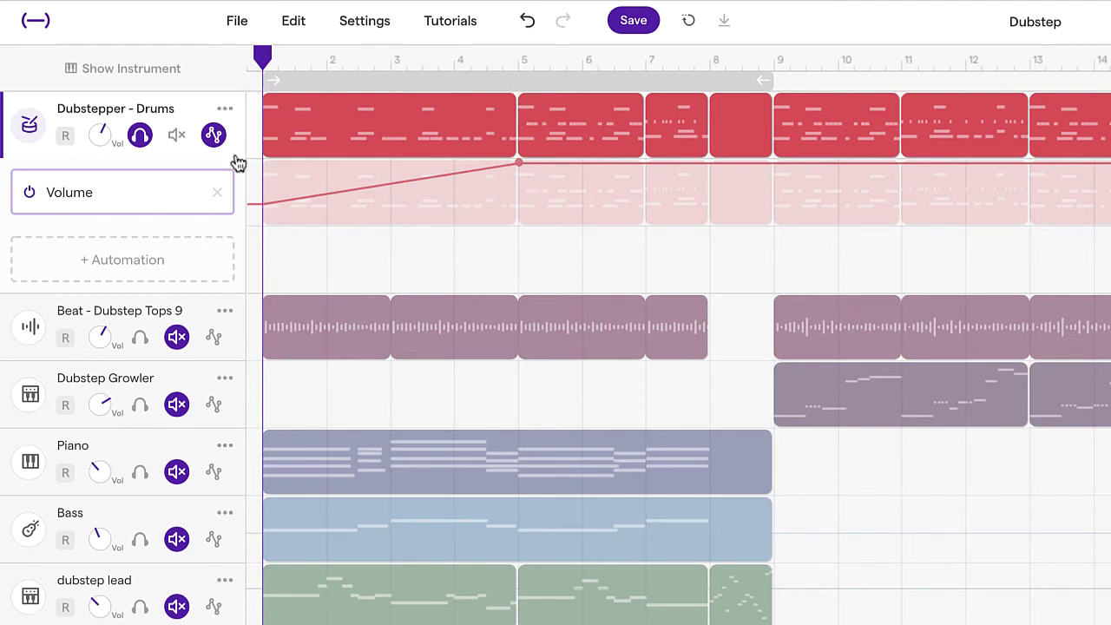
{"action": "key", "text": "space"}
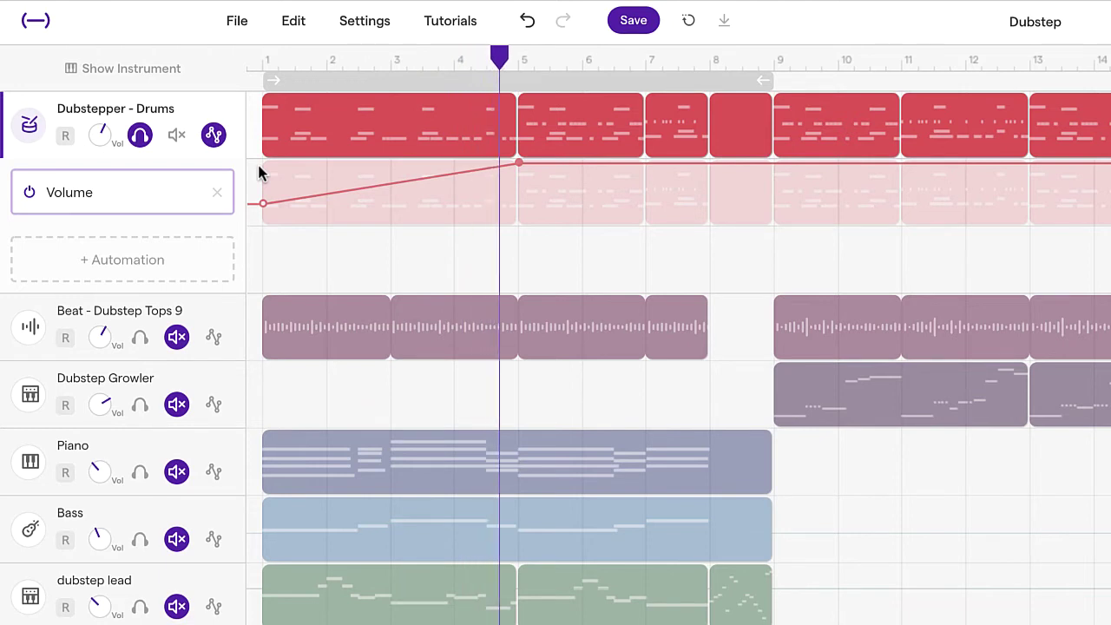
{"action": "key", "text": "space"}
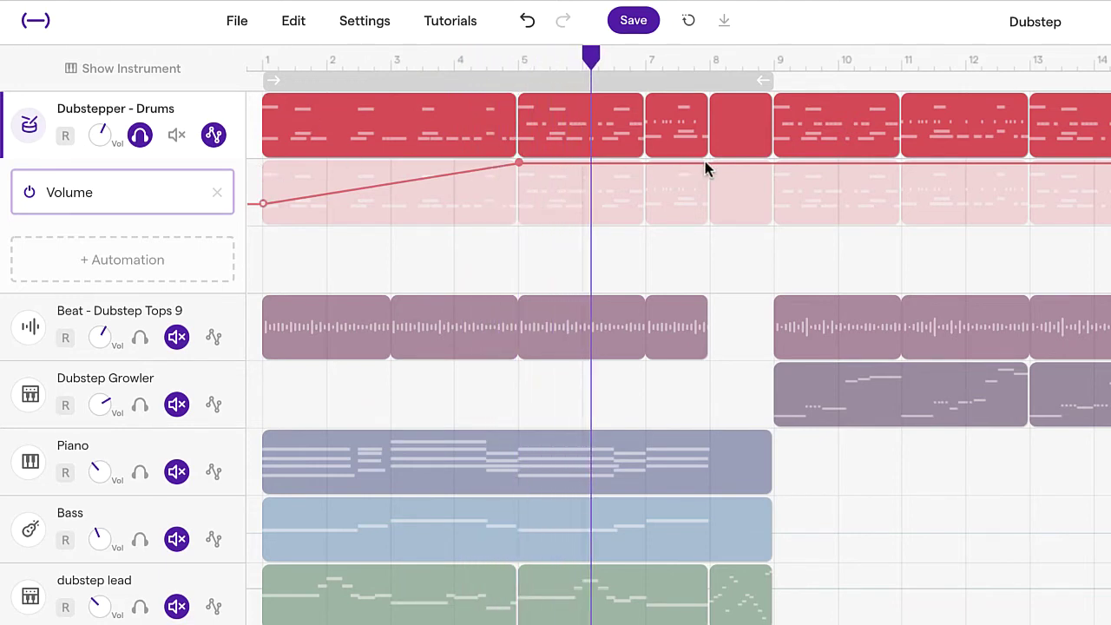
Step: Fade the drums' volume to minimum at bar 8, add dips and peaks between bars 2 and 7, and play the automation from the start
{"action": "left_click_drag", "start_coordinate": [710, 163], "coordinate": [706, 224]}
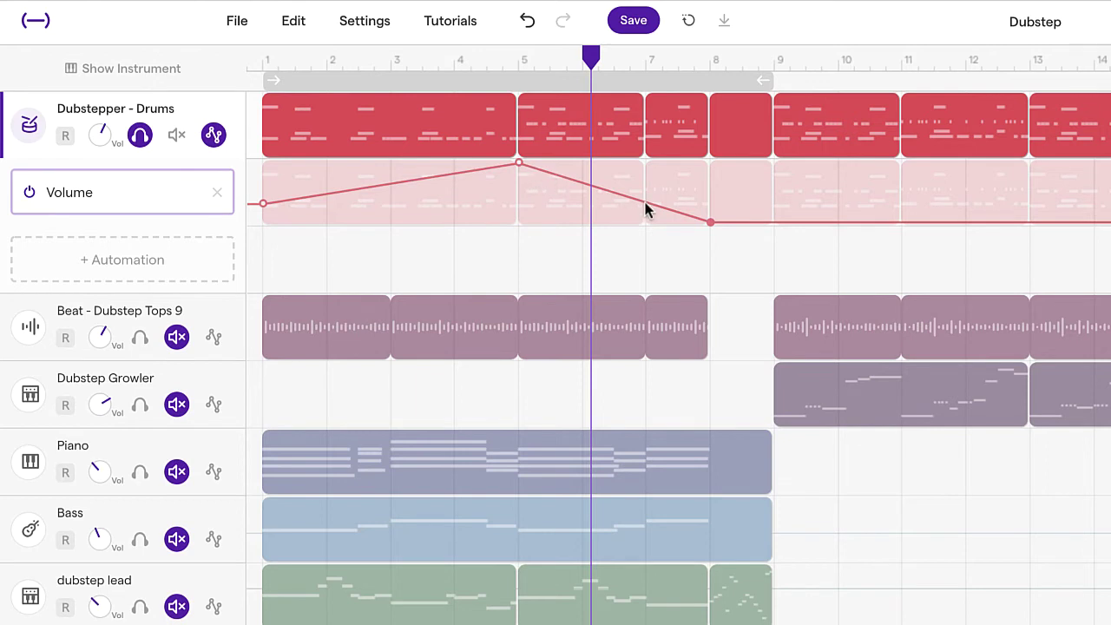
{"action": "left_click", "coordinate": [326, 199]}
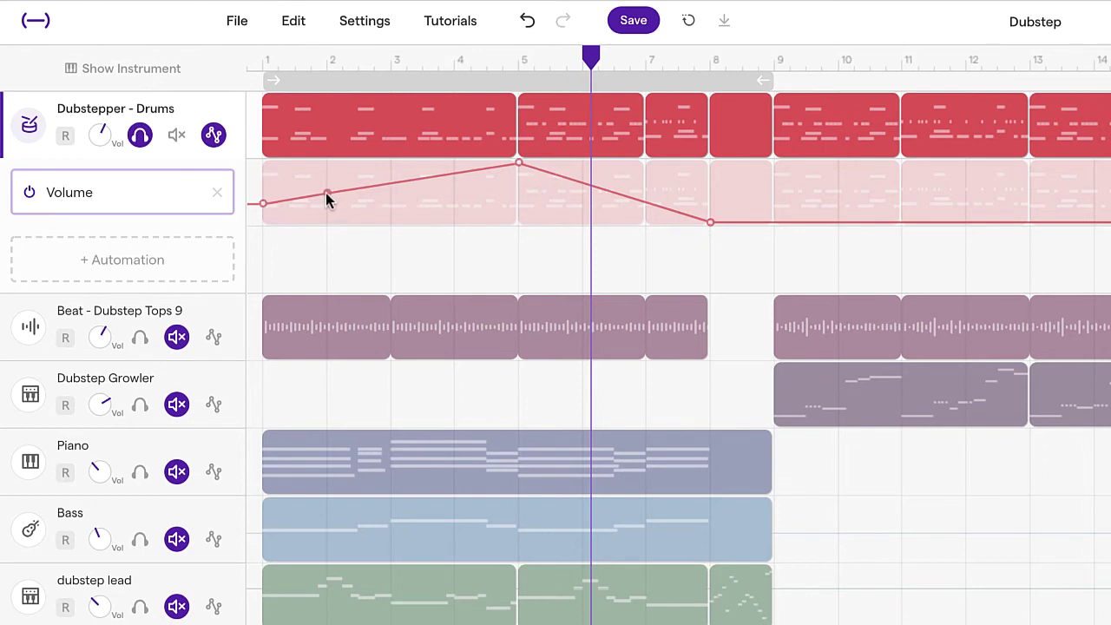
{"action": "left_click", "coordinate": [408, 177]}
{"action": "left_click_drag", "start_coordinate": [368, 187], "coordinate": [365, 238]}
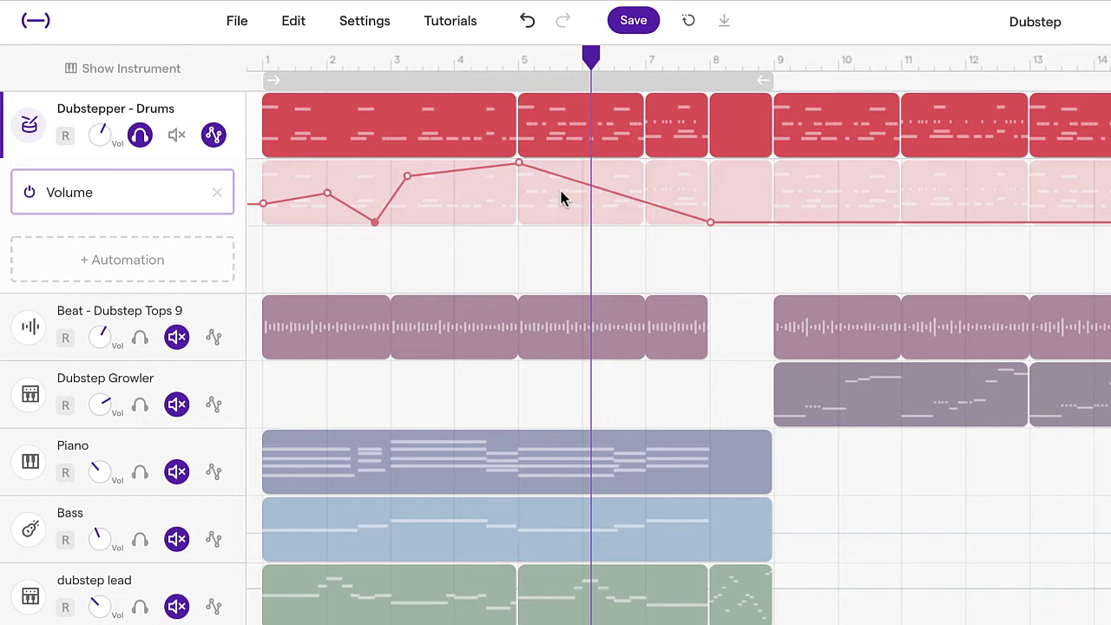
{"action": "left_click", "coordinate": [659, 213]}
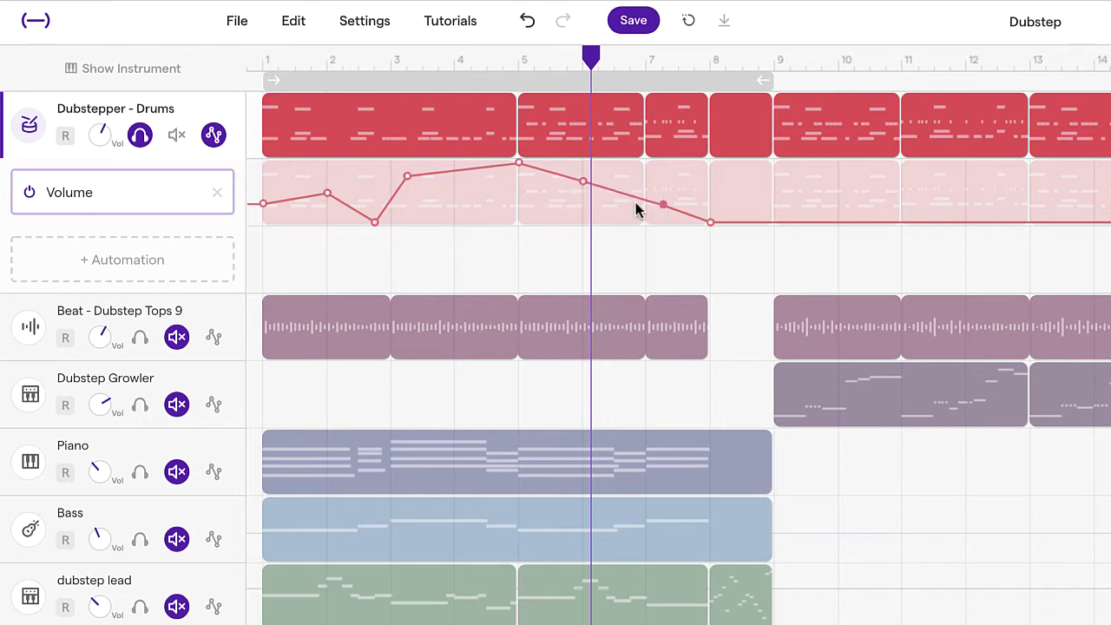
{"action": "left_click_drag", "start_coordinate": [632, 202], "coordinate": [630, 164]}
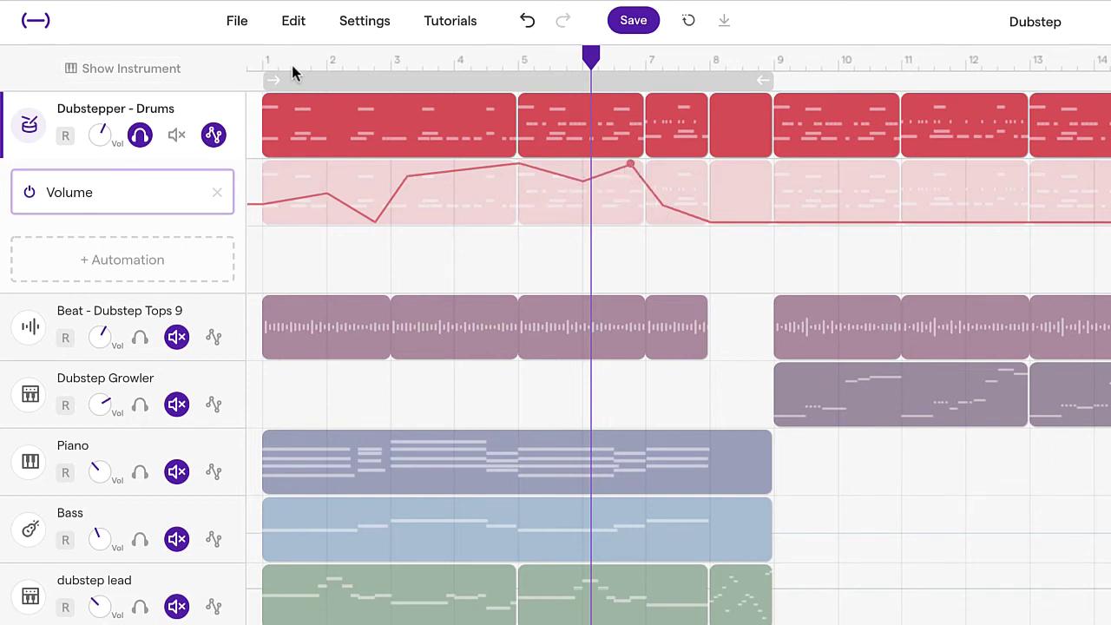
{"action": "left_click_drag", "start_coordinate": [295, 61], "coordinate": [233, 62]}
{"action": "key", "text": "space"}
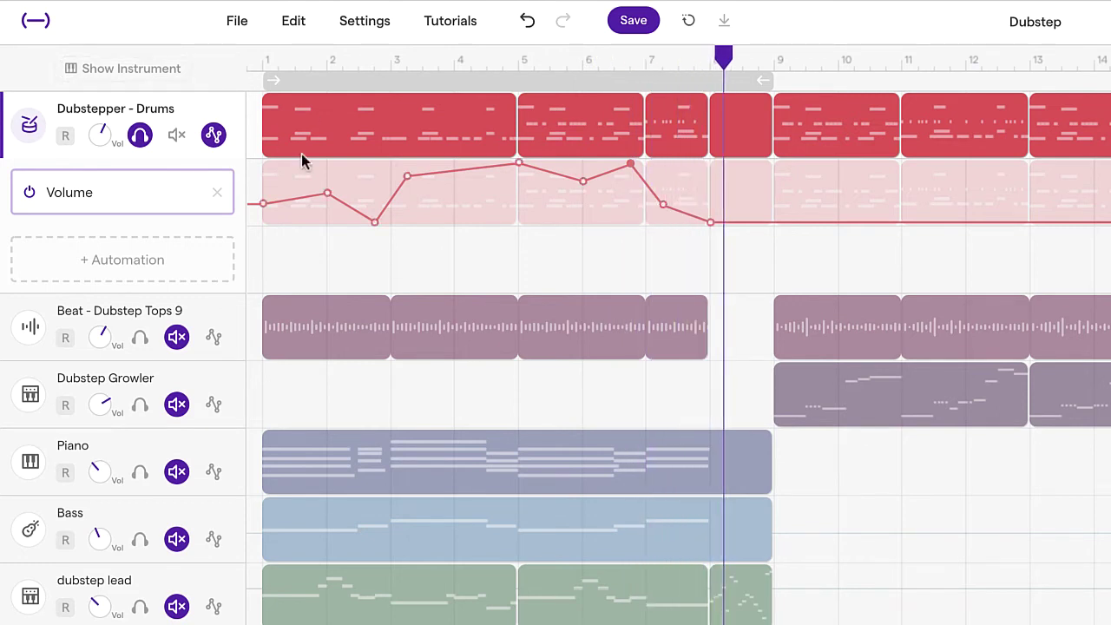
Step: Delete the volume automation point just after bar 3 on the drums track
{"action": "mouse_move", "coordinate": [375, 228]}
{"action": "left_click", "coordinate": [374, 223]}
{"action": "double_click", "coordinate": [406, 177]}
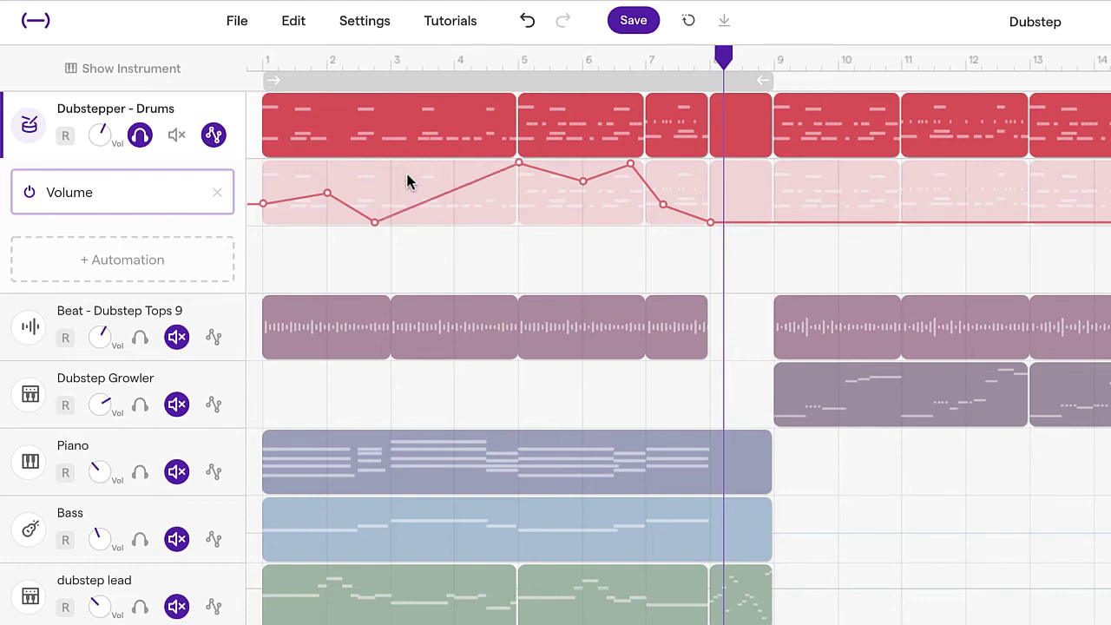
Step: Delete the low volume automation point just before bar 3 on the drums track
{"action": "right_click", "coordinate": [374, 221]}
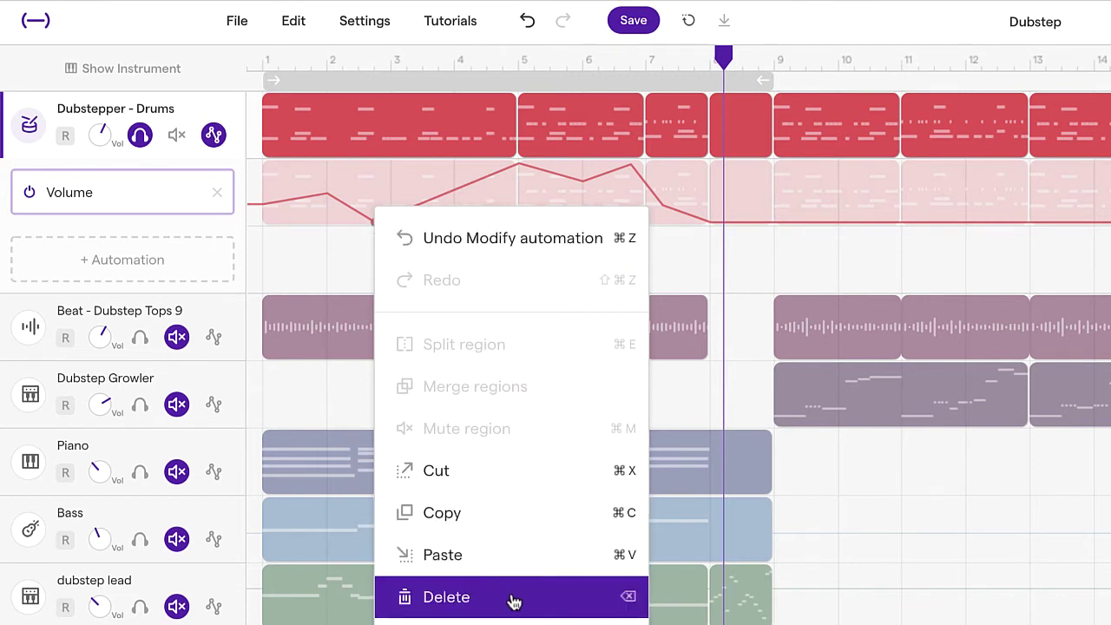
{"action": "left_click", "coordinate": [548, 600]}
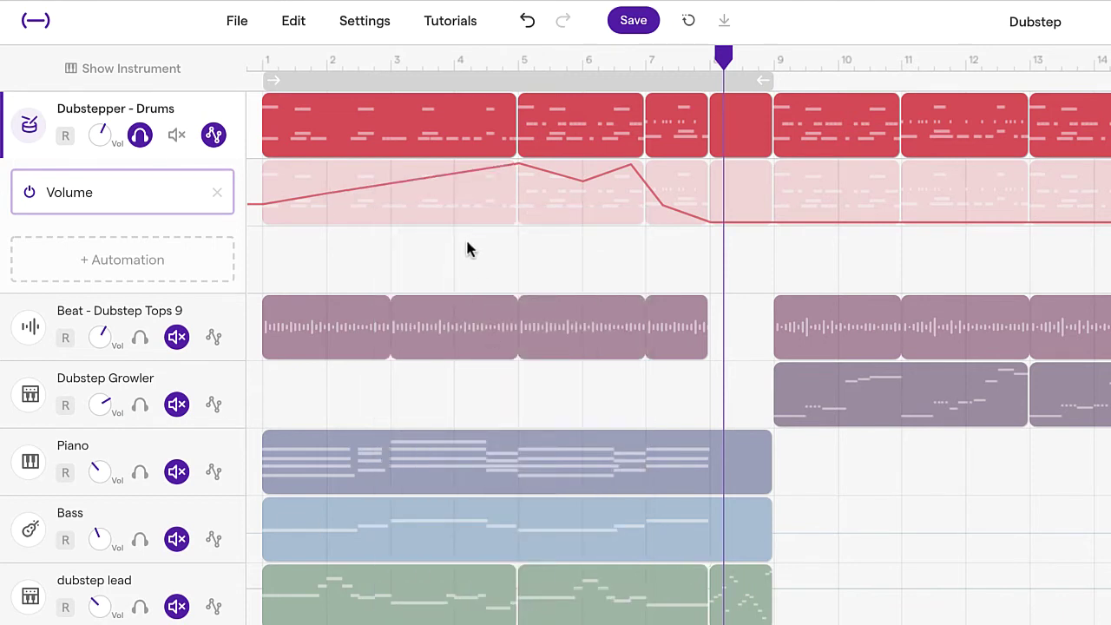
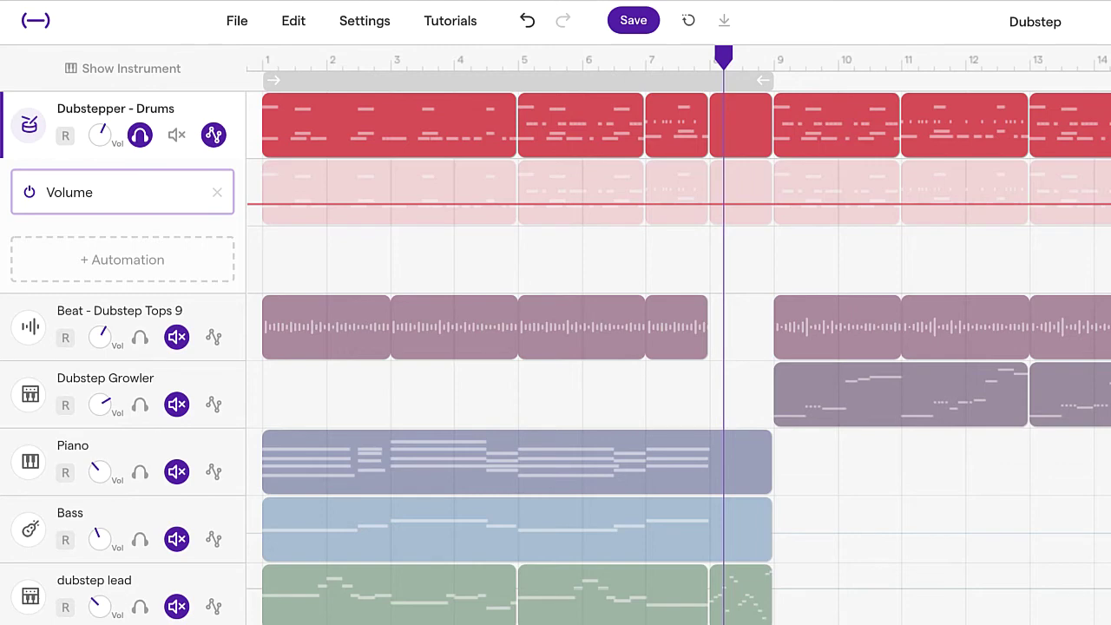
Step: Add drums volume automation points at bars 7, 9, 15 and 17, with the level raised between bars 9 and 15
{"action": "scroll", "coordinate": [677, 348], "scroll_direction": "down", "scroll_amount": 3}
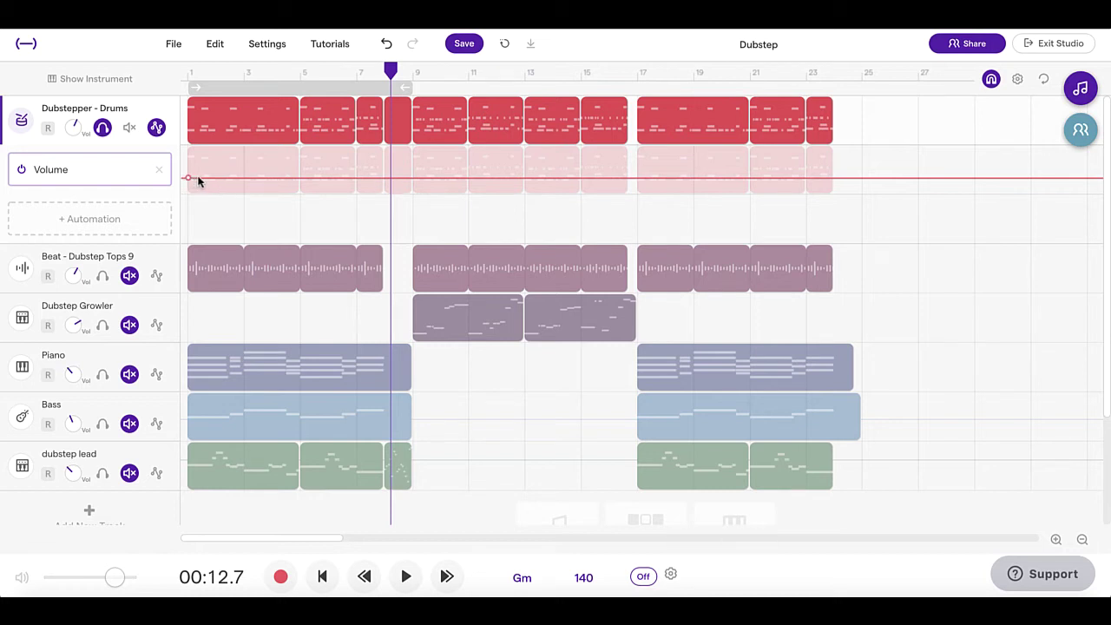
{"action": "left_click", "coordinate": [380, 176]}
{"action": "scroll", "coordinate": [380, 175], "scroll_direction": "up", "scroll_amount": 2}
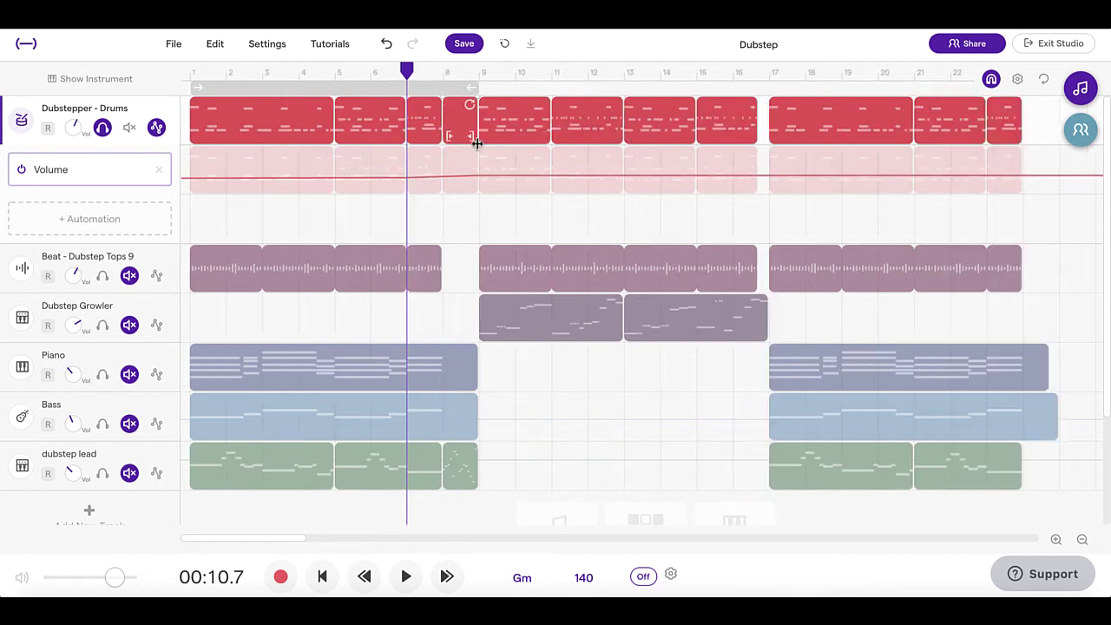
{"action": "left_click_drag", "start_coordinate": [480, 175], "coordinate": [478, 166]}
{"action": "scroll", "coordinate": [526, 201], "scroll_direction": "down", "scroll_amount": 2}
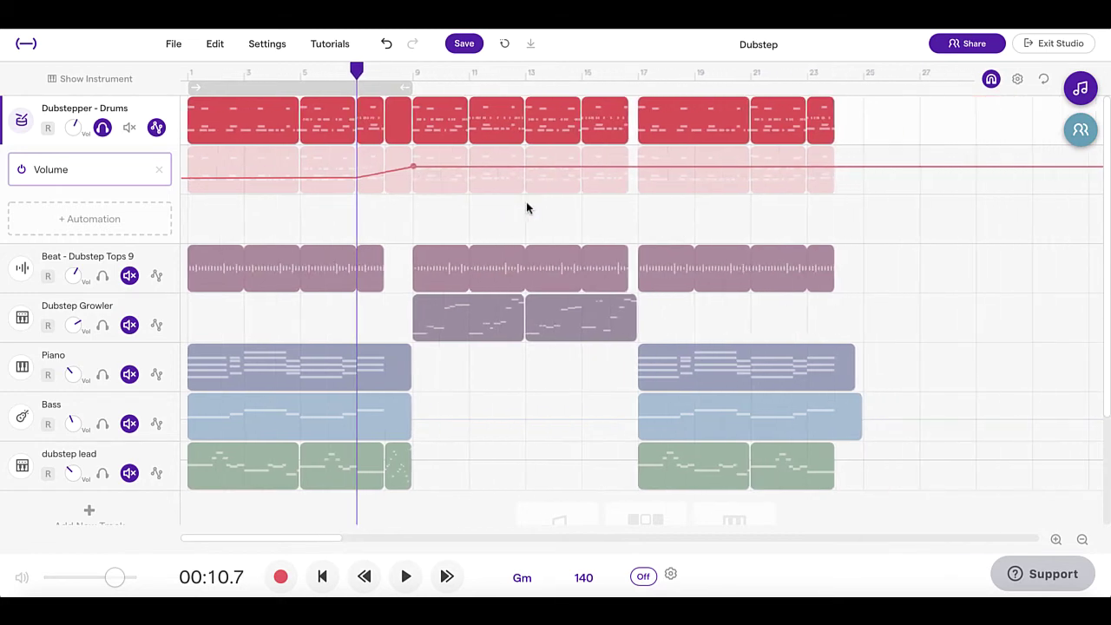
{"action": "left_click_drag", "start_coordinate": [414, 165], "coordinate": [413, 158]}
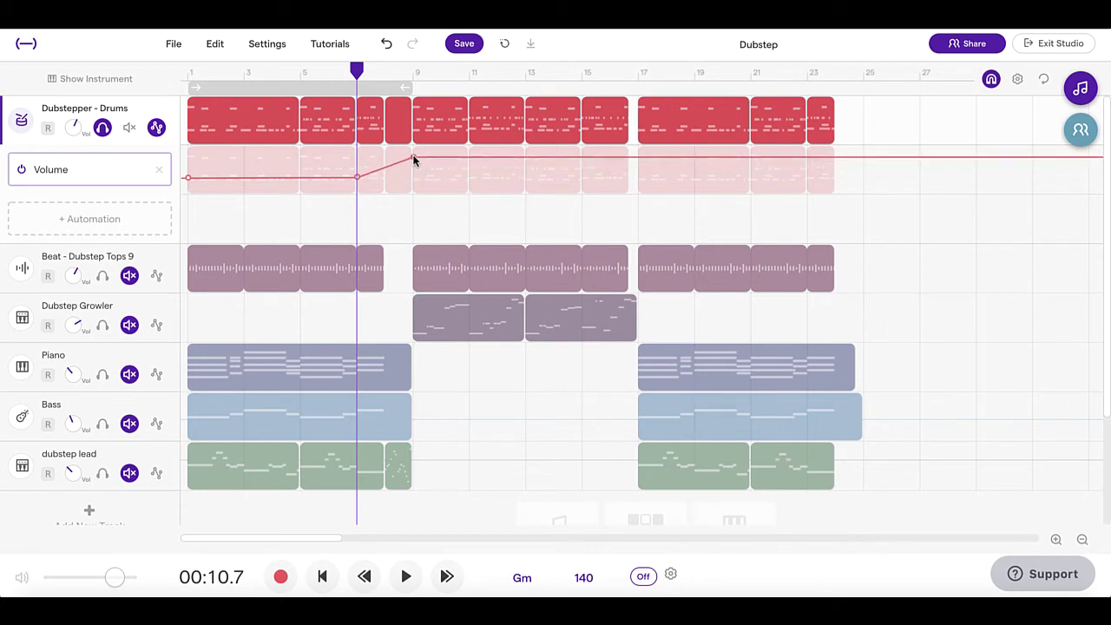
{"action": "left_click", "coordinate": [610, 158]}
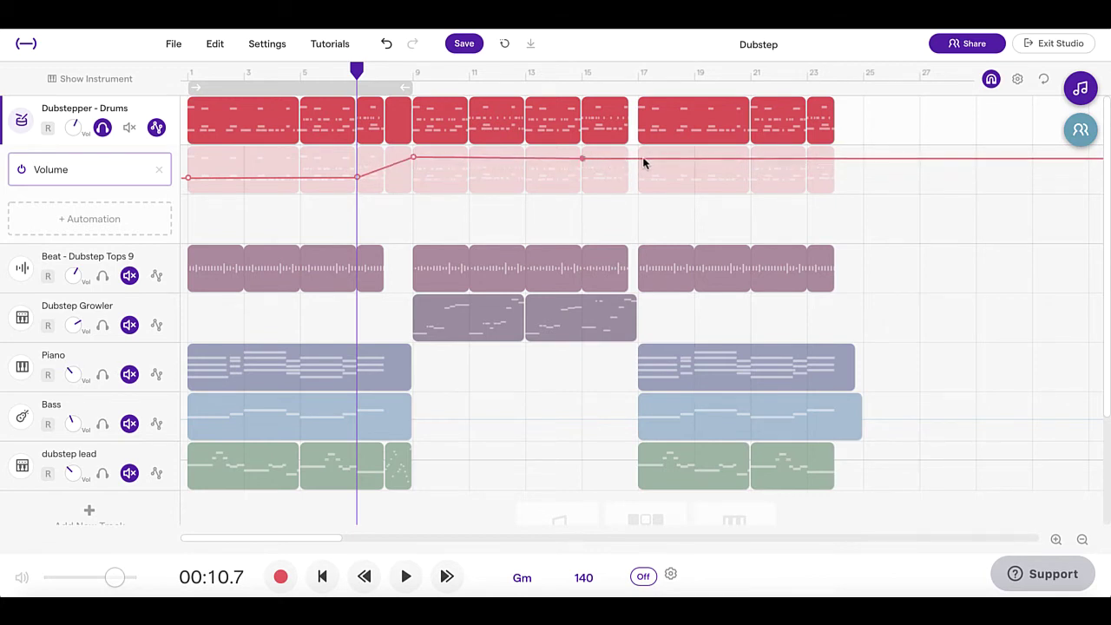
{"action": "left_click_drag", "start_coordinate": [643, 161], "coordinate": [639, 183]}
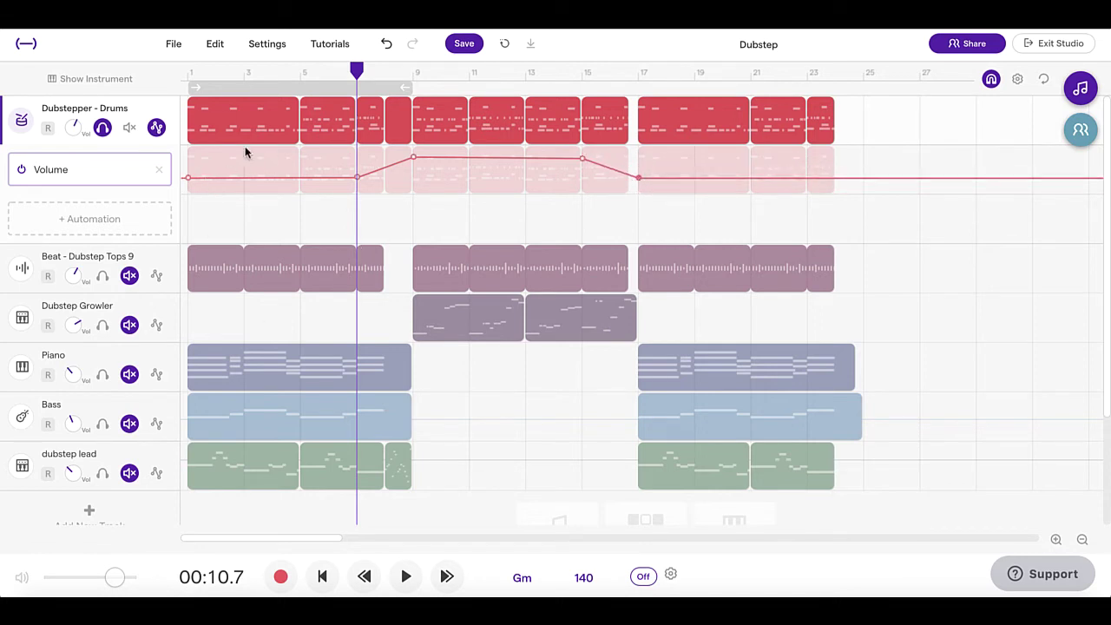
Step: Fade the drums' volume to minimum at the end with automation points at bars 21 and 23
{"action": "mouse_move", "coordinate": [296, 136]}
{"action": "left_click", "coordinate": [771, 180]}
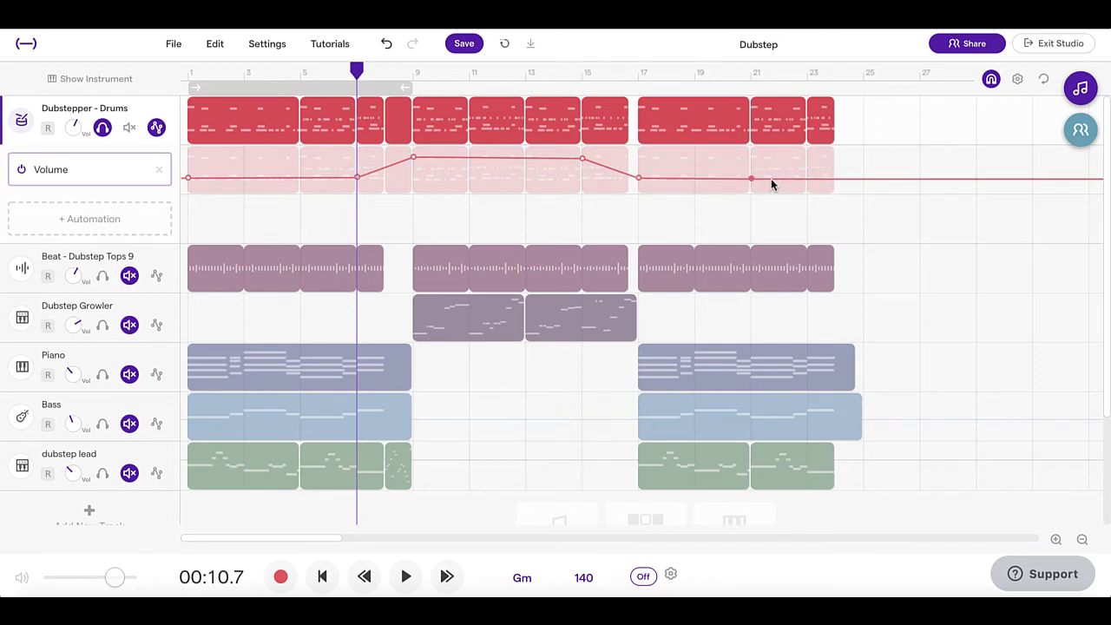
{"action": "left_click", "coordinate": [833, 176]}
{"action": "left_click_drag", "start_coordinate": [833, 176], "coordinate": [841, 202]}
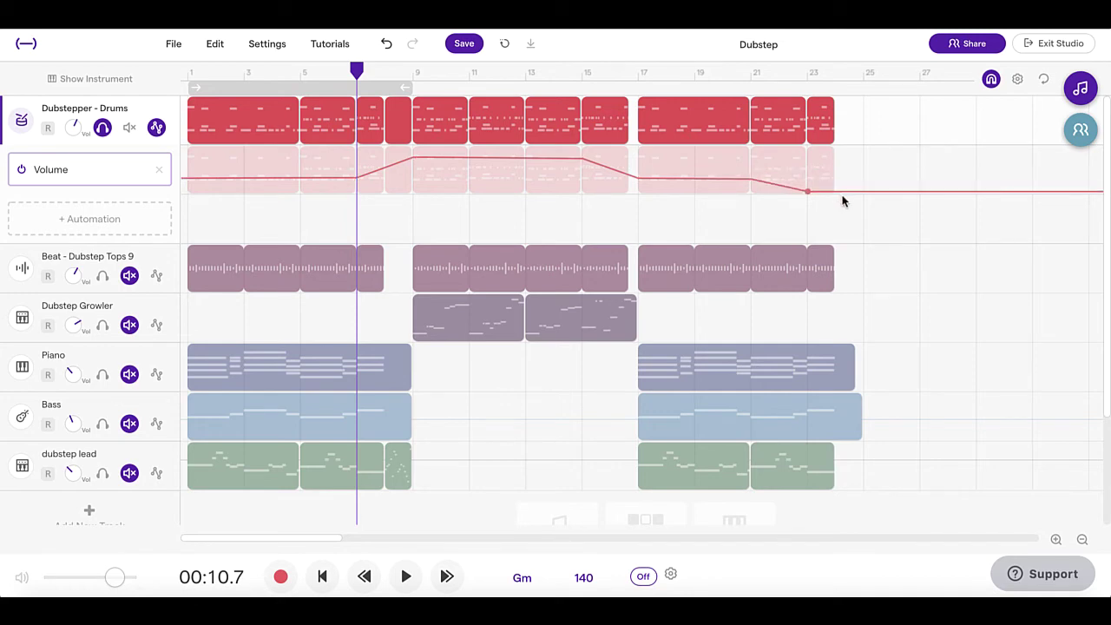
{"action": "scroll", "coordinate": [841, 202], "scroll_direction": "up", "scroll_amount": 3}
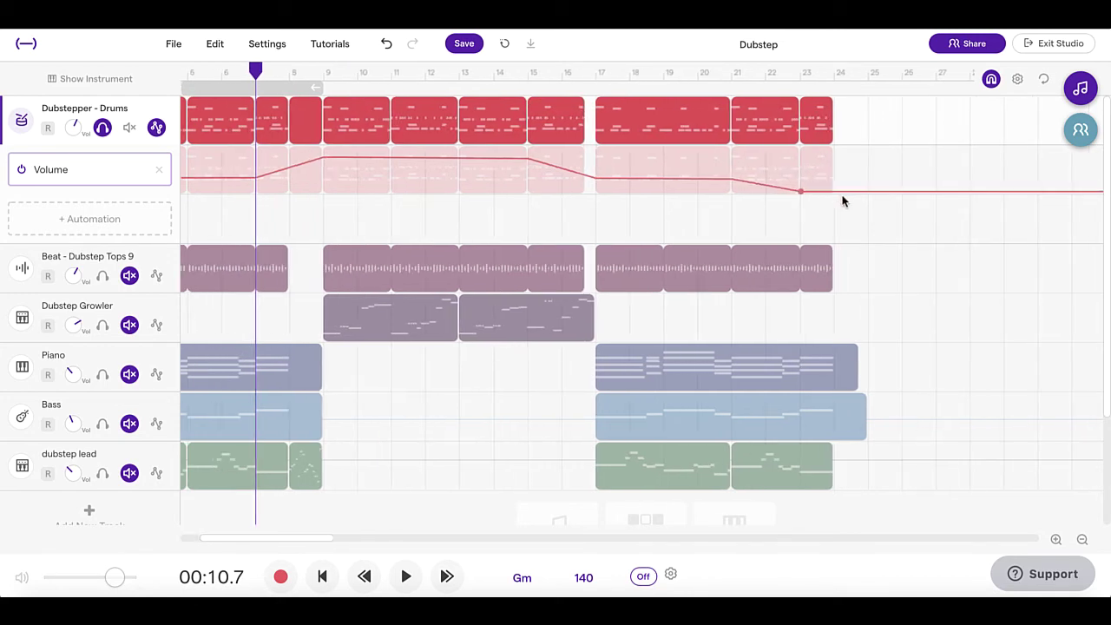
{"action": "scroll", "coordinate": [471, 211], "scroll_direction": "left", "scroll_amount": 5}
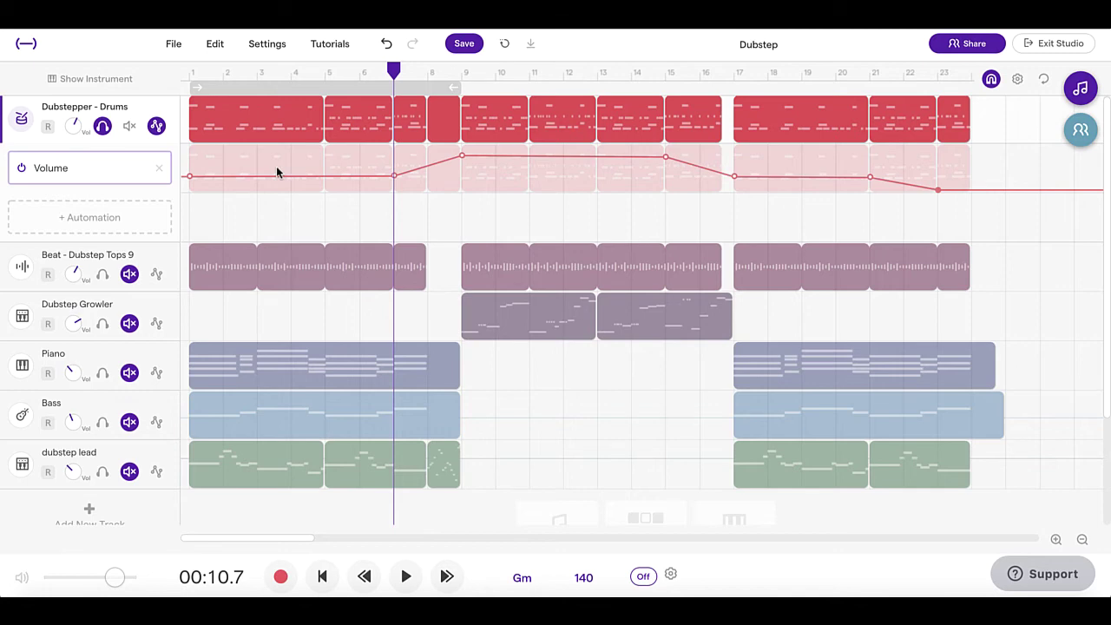
Step: Turn off solo on the drums and add Volume automation to the Beat - Dubstep Tops 9 track
{"action": "left_click", "coordinate": [102, 126]}
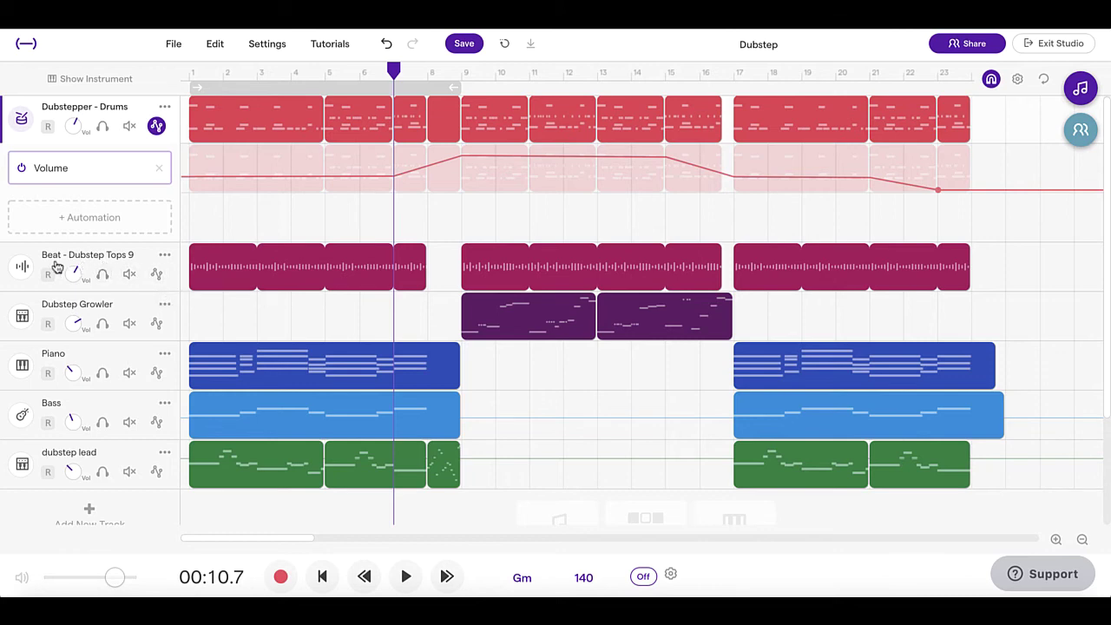
{"action": "left_click", "coordinate": [157, 274]}
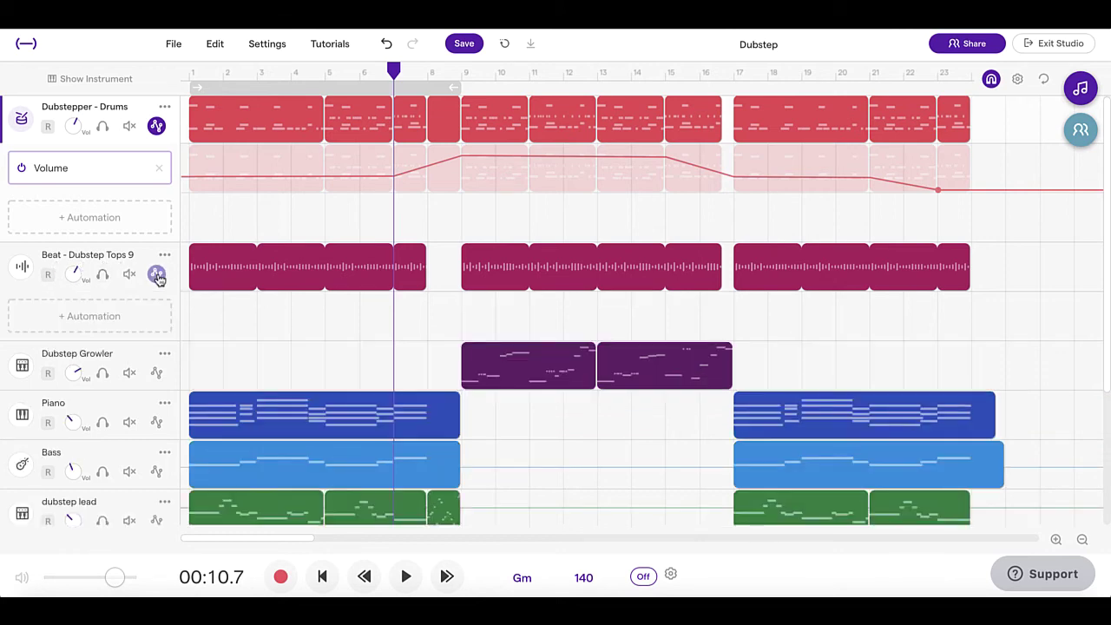
{"action": "left_click", "coordinate": [92, 317]}
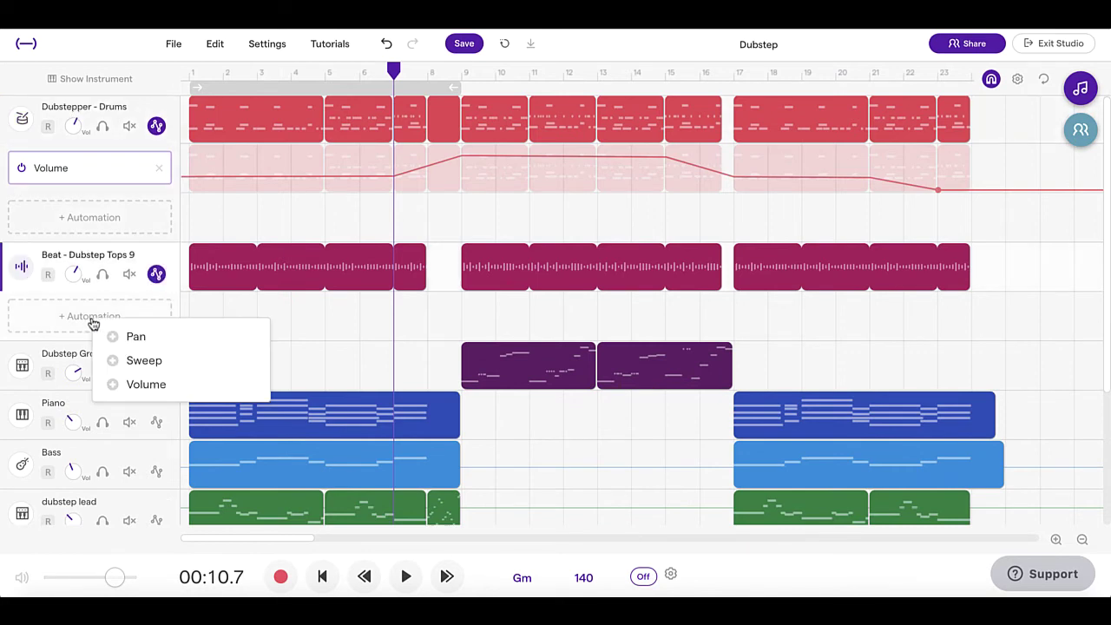
{"action": "left_click", "coordinate": [130, 386]}
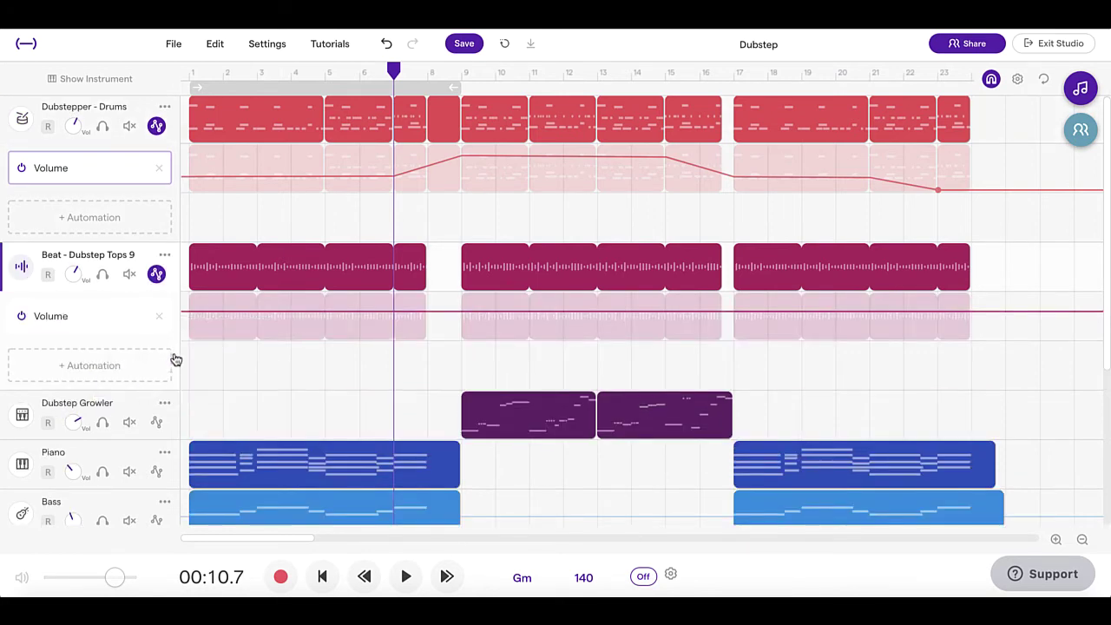
Step: Draw a volume curve on the beat track with points at bars 1, 7, 9, 15 and 17, highest from bar 9 to 15
{"action": "left_click_drag", "start_coordinate": [205, 314], "coordinate": [205, 325]}
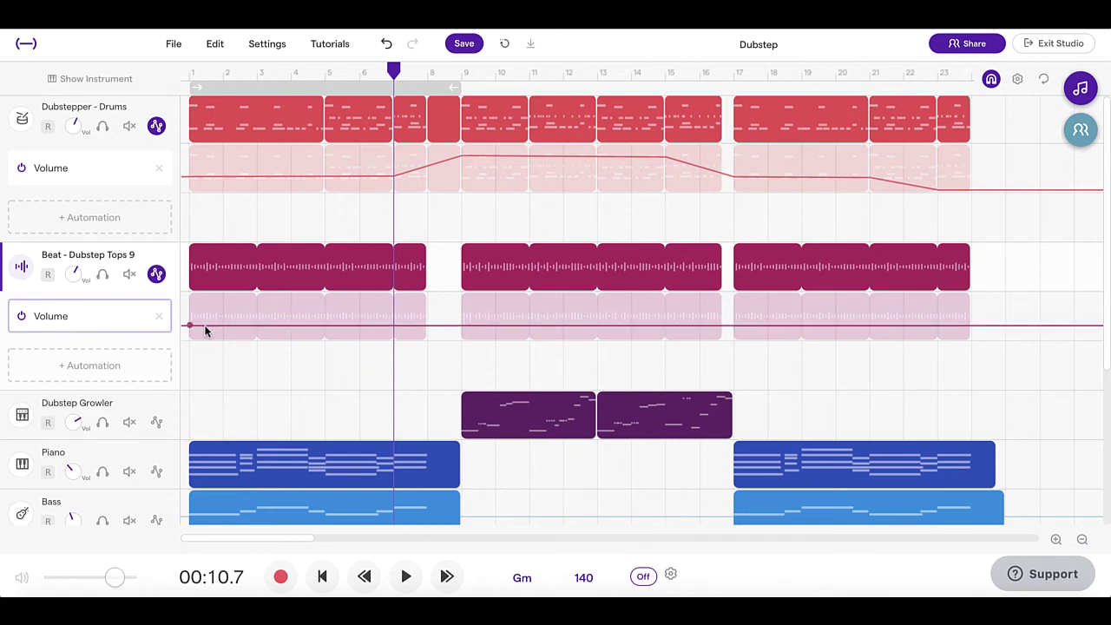
{"action": "left_click", "coordinate": [395, 325]}
{"action": "left_click_drag", "start_coordinate": [439, 328], "coordinate": [474, 307]}
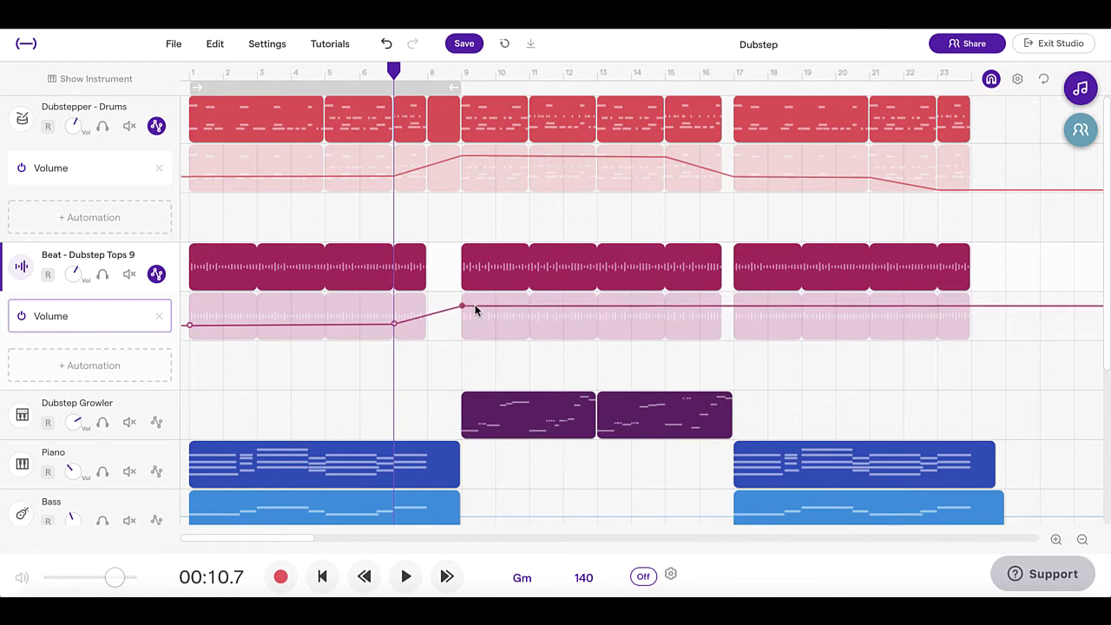
{"action": "left_click", "coordinate": [665, 305]}
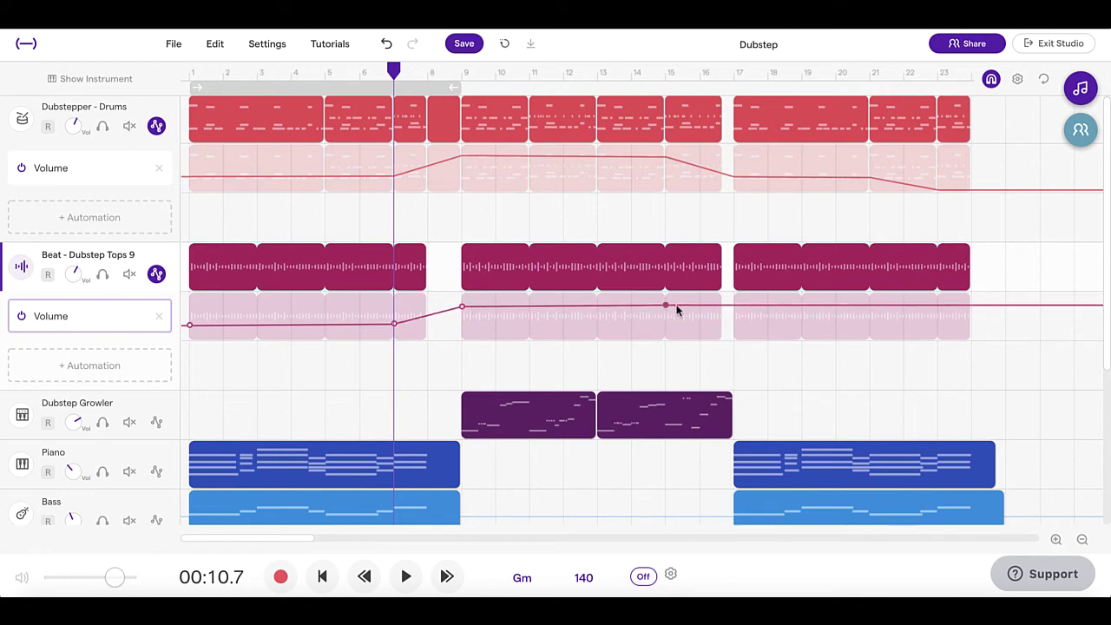
{"action": "mouse_move", "coordinate": [720, 309]}
{"action": "left_mouse_down"}
{"action": "mouse_move", "coordinate": [718, 329]}
{"action": "mouse_move", "coordinate": [699, 325]}
{"action": "mouse_move", "coordinate": [711, 327]}
{"action": "left_mouse_up"}
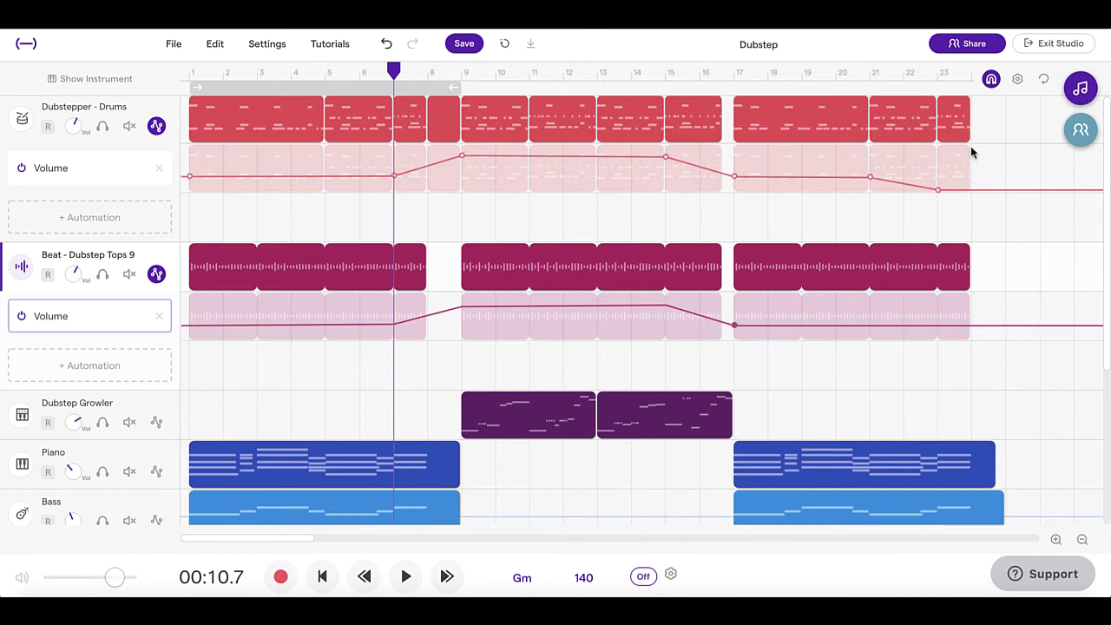
Step: Select all the drums track's volume automation points and copy them
{"action": "mouse_move", "coordinate": [971, 153]}
{"action": "left_mouse_down"}
{"action": "mouse_move", "coordinate": [694, 178]}
{"action": "mouse_move", "coordinate": [209, 183]}
{"action": "left_mouse_up"}
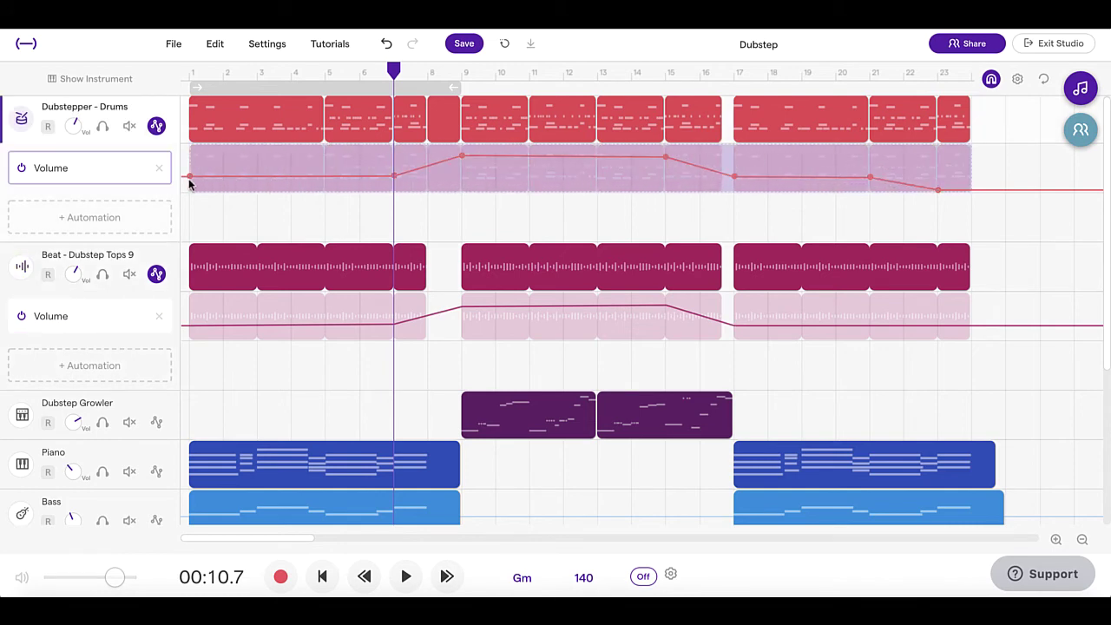
{"action": "left_click_drag", "start_coordinate": [189, 177], "coordinate": [188, 178]}
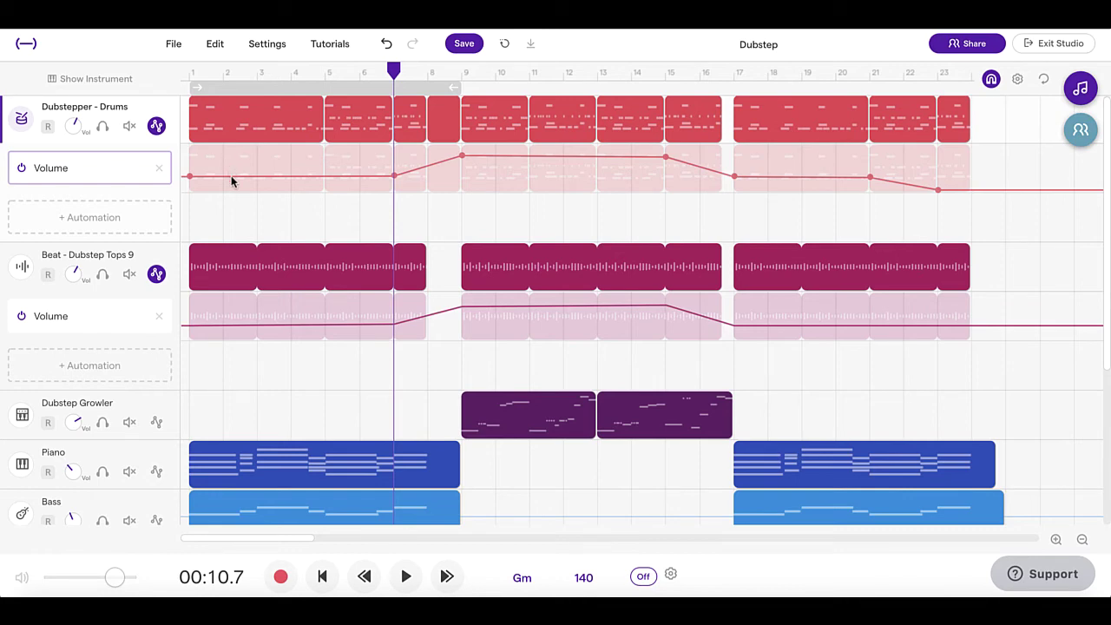
{"action": "right_click", "coordinate": [263, 156]}
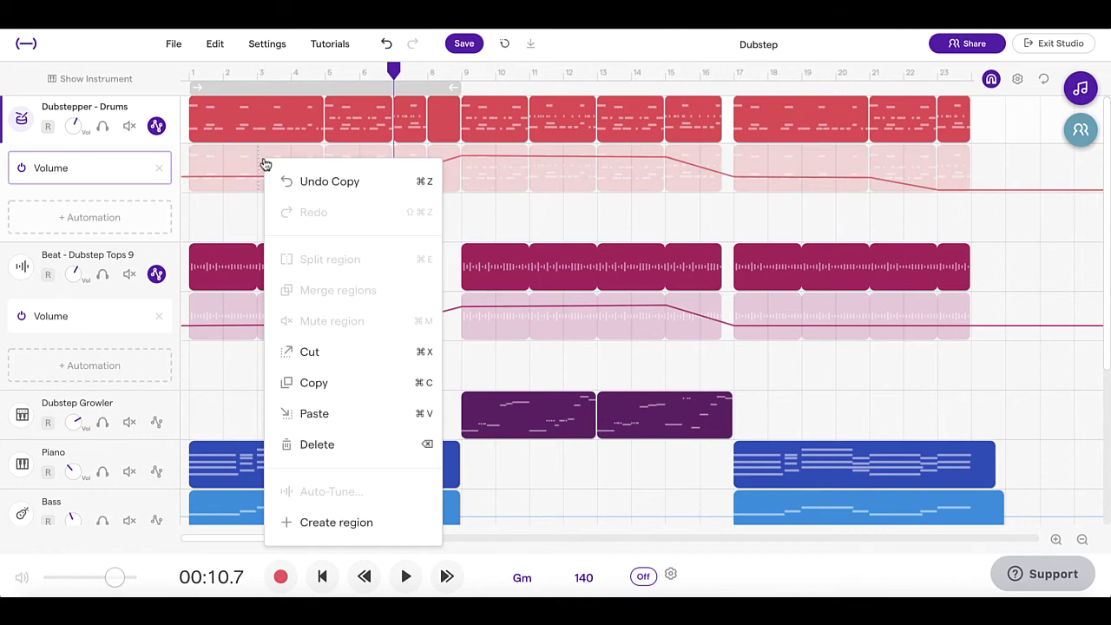
{"action": "left_click", "coordinate": [184, 168]}
{"action": "left_click_drag", "start_coordinate": [184, 168], "coordinate": [865, 182]}
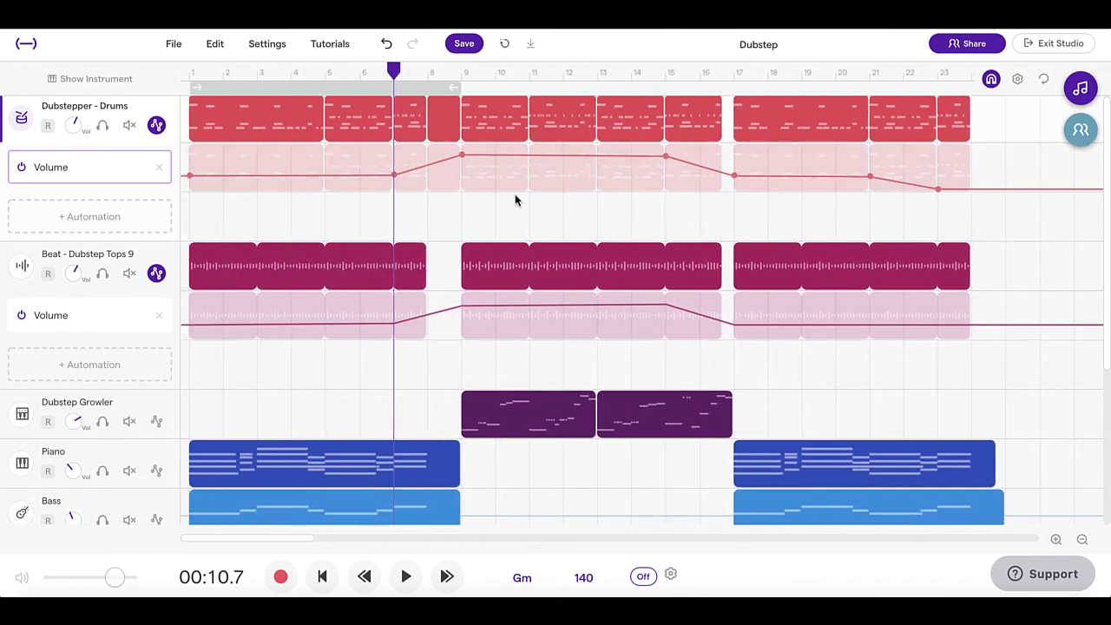
{"action": "right_click", "coordinate": [460, 159]}
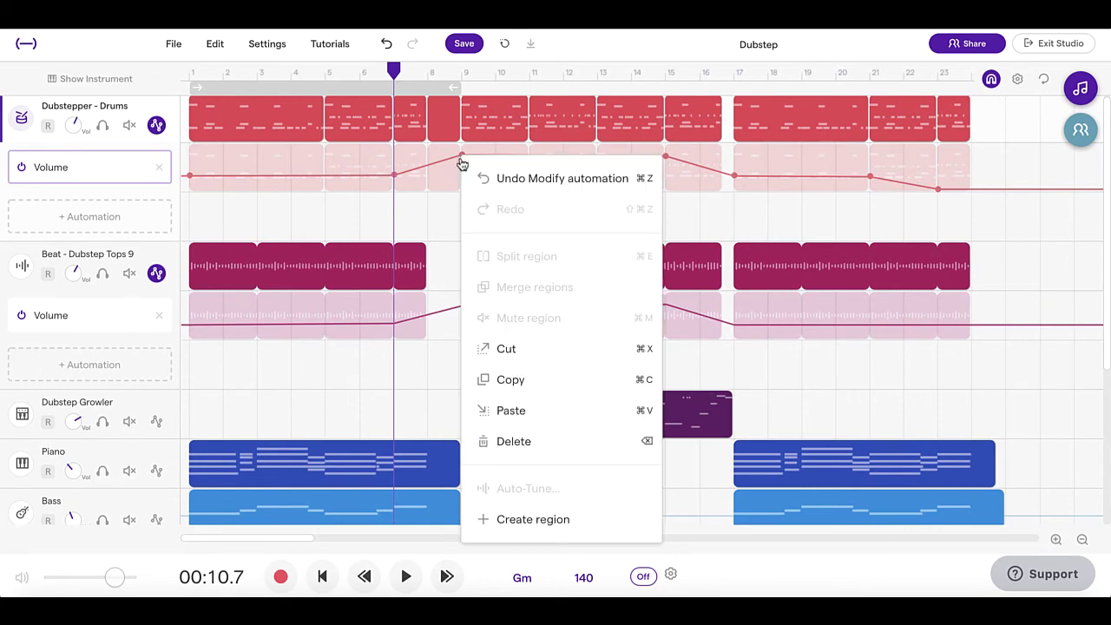
{"action": "left_click", "coordinate": [521, 379]}
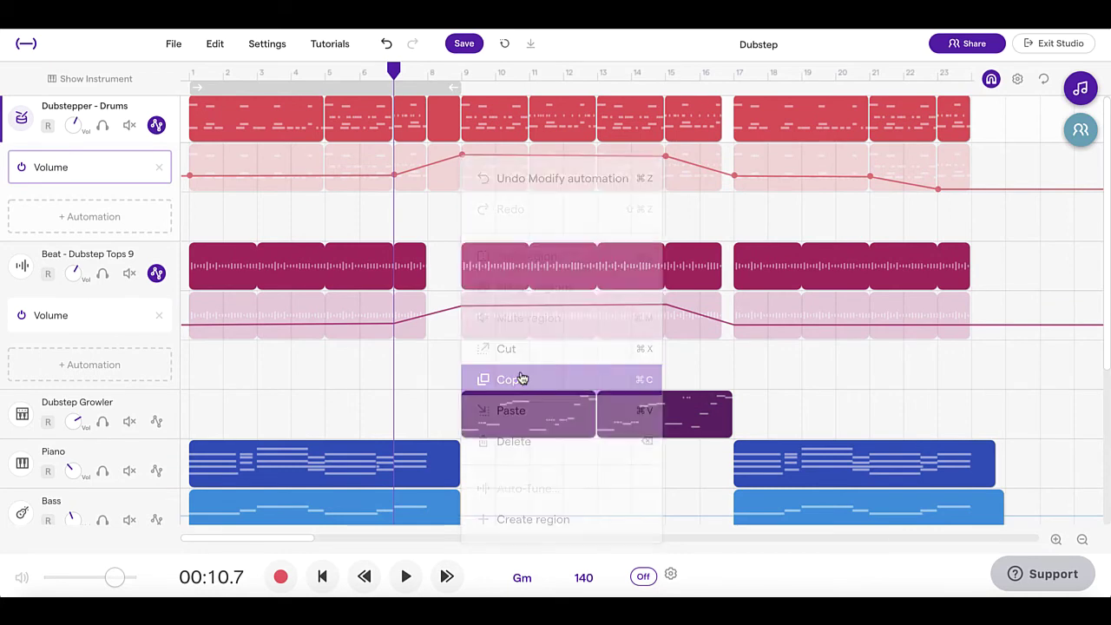
Step: Paste the copied volume automation onto the beat track's Volume lane from bar 1
{"action": "left_click", "coordinate": [189, 314]}
{"action": "left_click", "coordinate": [189, 314]}
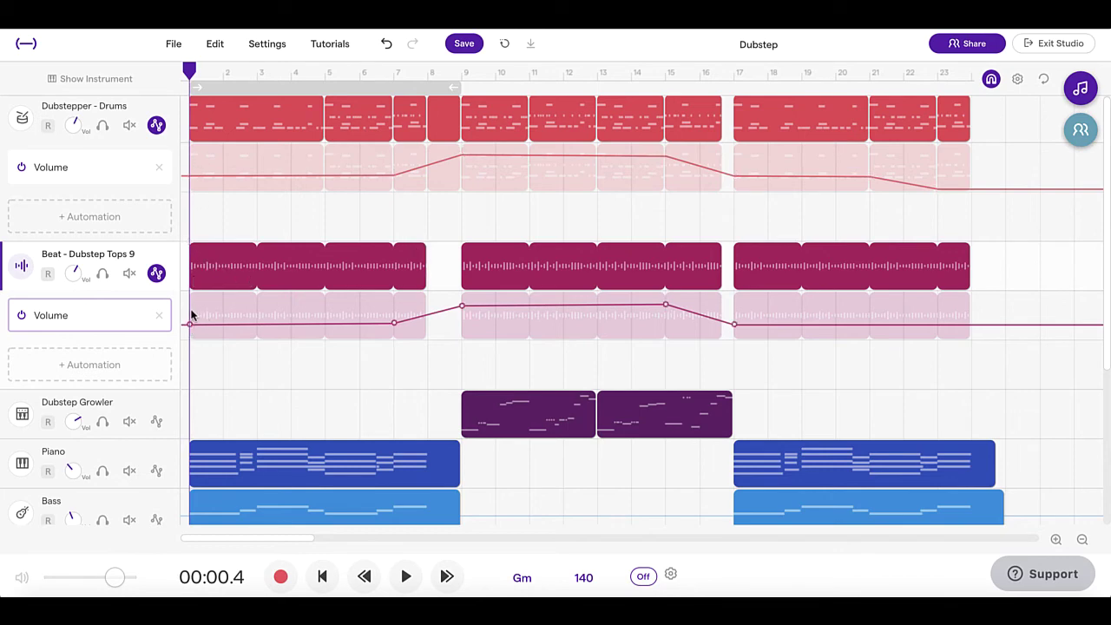
{"action": "right_click", "coordinate": [202, 317]}
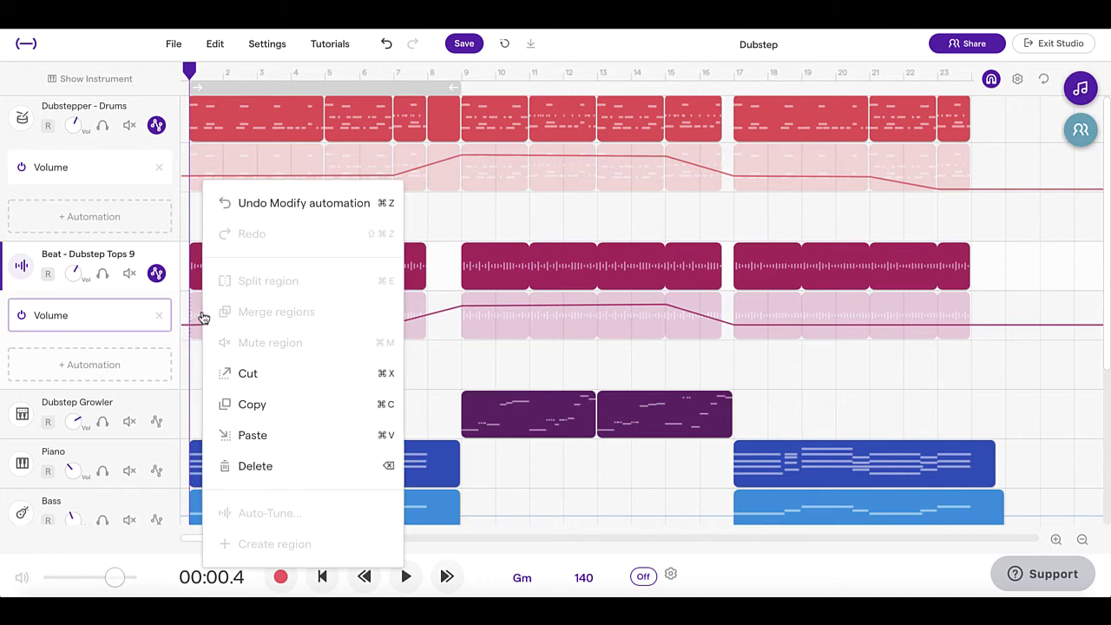
{"action": "left_click", "coordinate": [259, 443]}
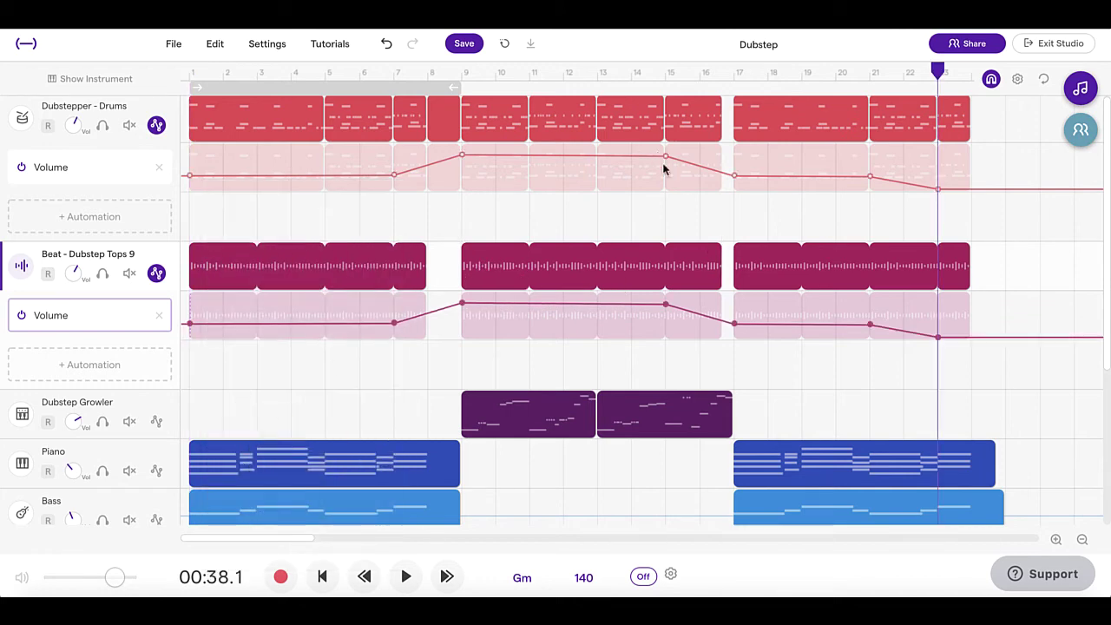
Step: Show the Piano track's automation area and add Volume automation to it
{"action": "scroll", "coordinate": [240, 352], "scroll_direction": "down", "scroll_amount": 3}
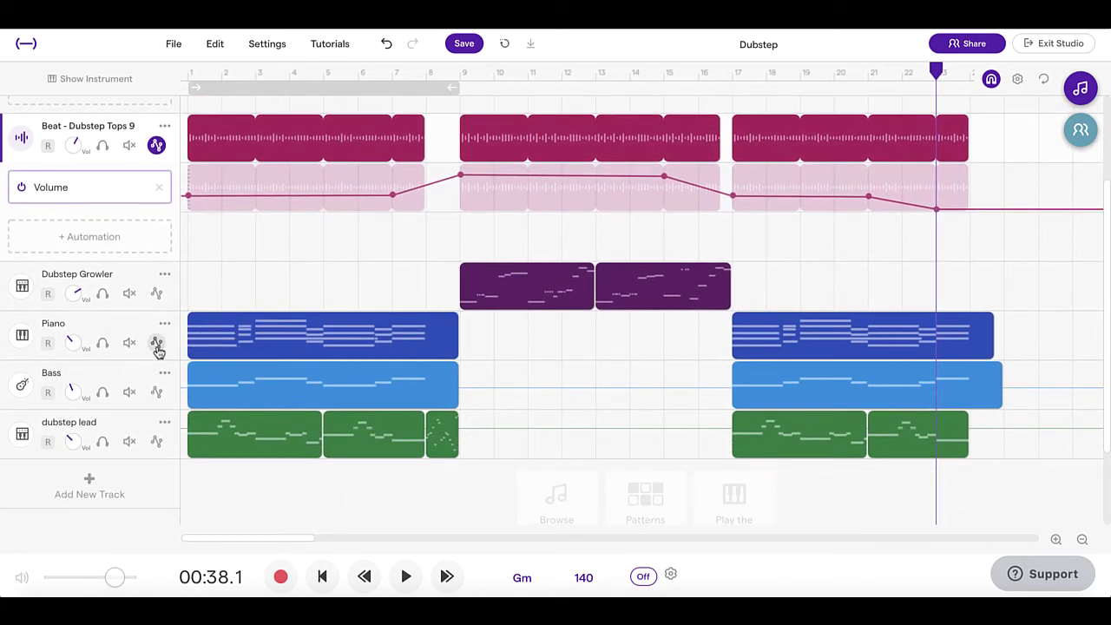
{"action": "left_click", "coordinate": [157, 344]}
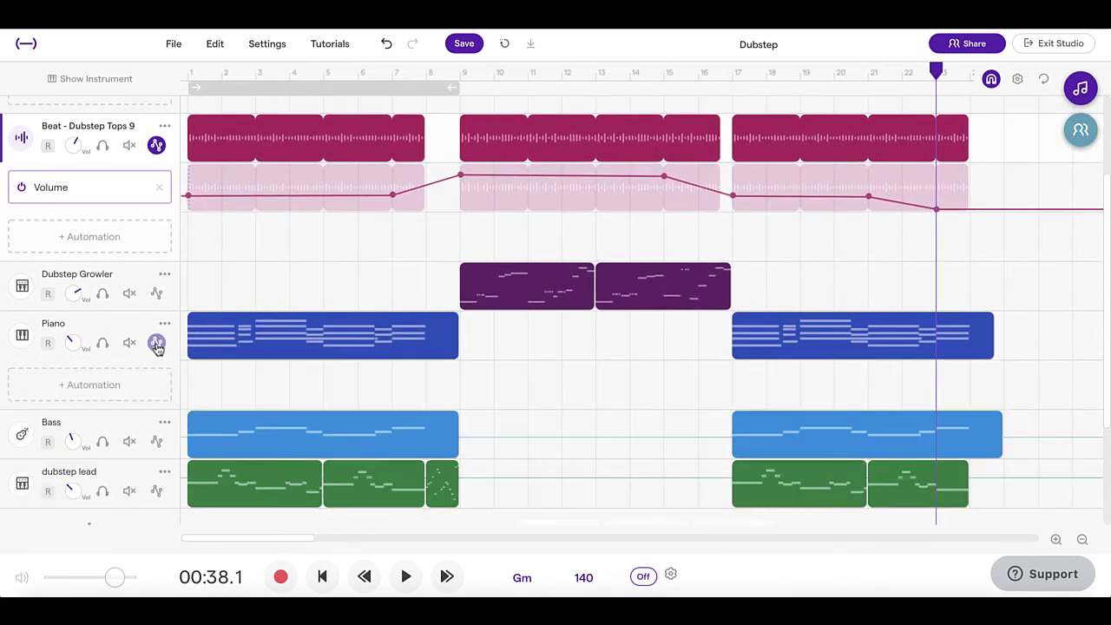
{"action": "left_click", "coordinate": [120, 387]}
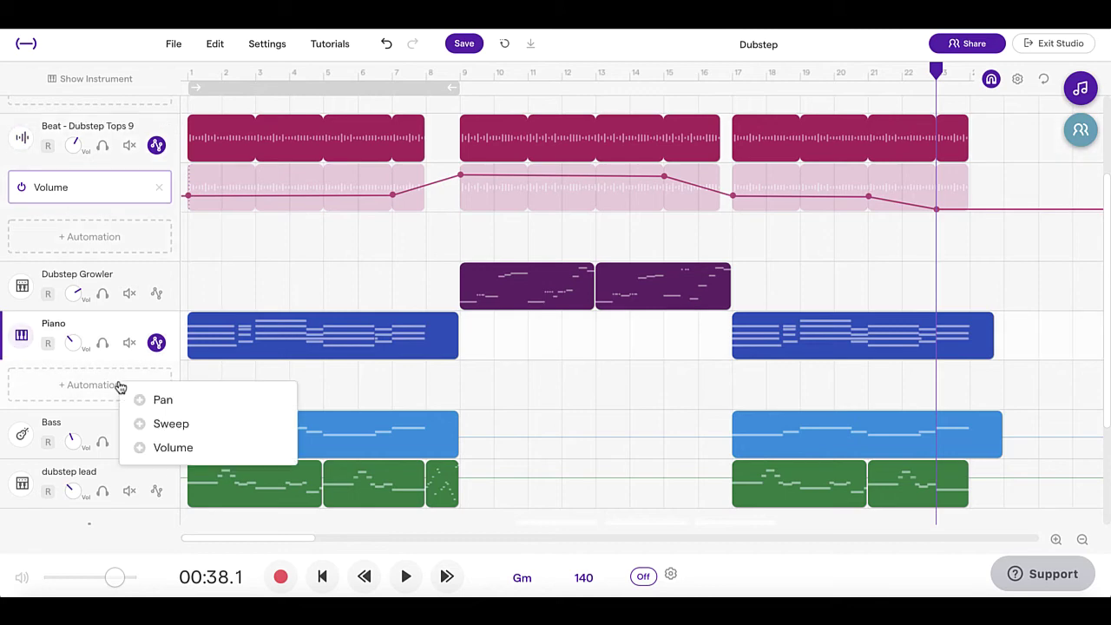
{"action": "left_click", "coordinate": [185, 448]}
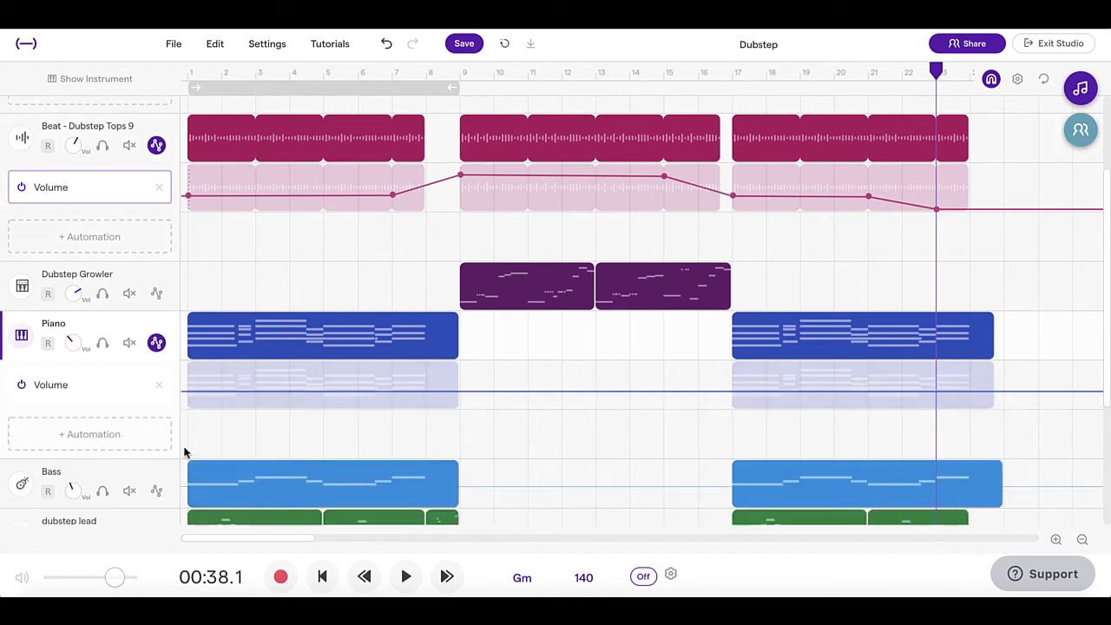
Step: Try pasting the copied volume automation into the Piano track's Volume lane with the playhead at bar 23, and undo it
{"action": "right_click", "coordinate": [193, 384]}
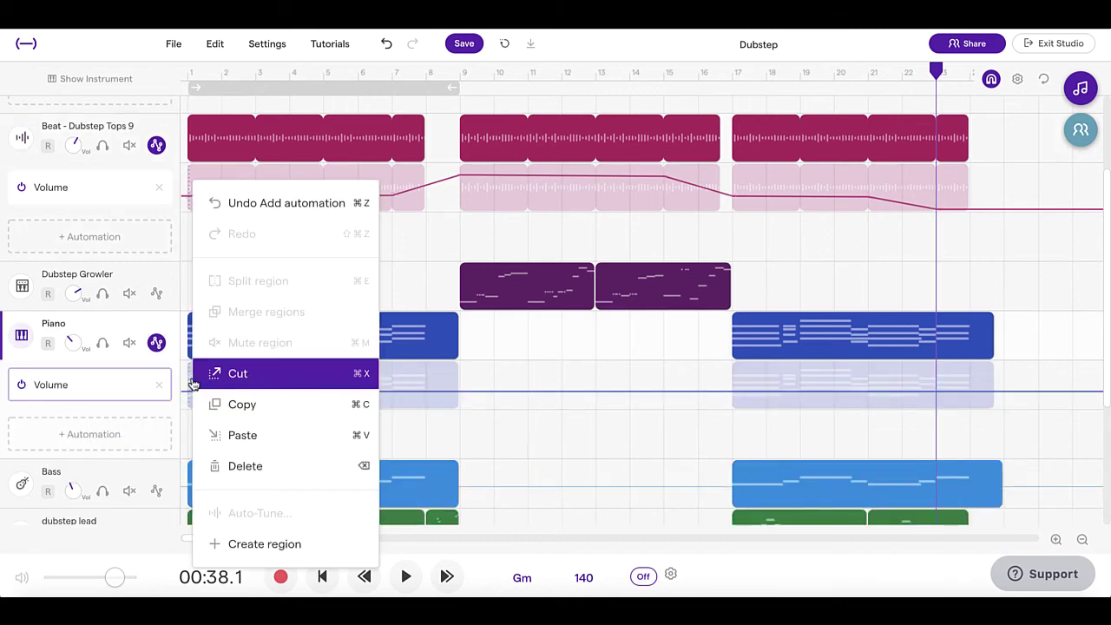
{"action": "left_click", "coordinate": [252, 431]}
{"action": "scroll", "coordinate": [251, 428], "scroll_direction": "left", "scroll_amount": 15}
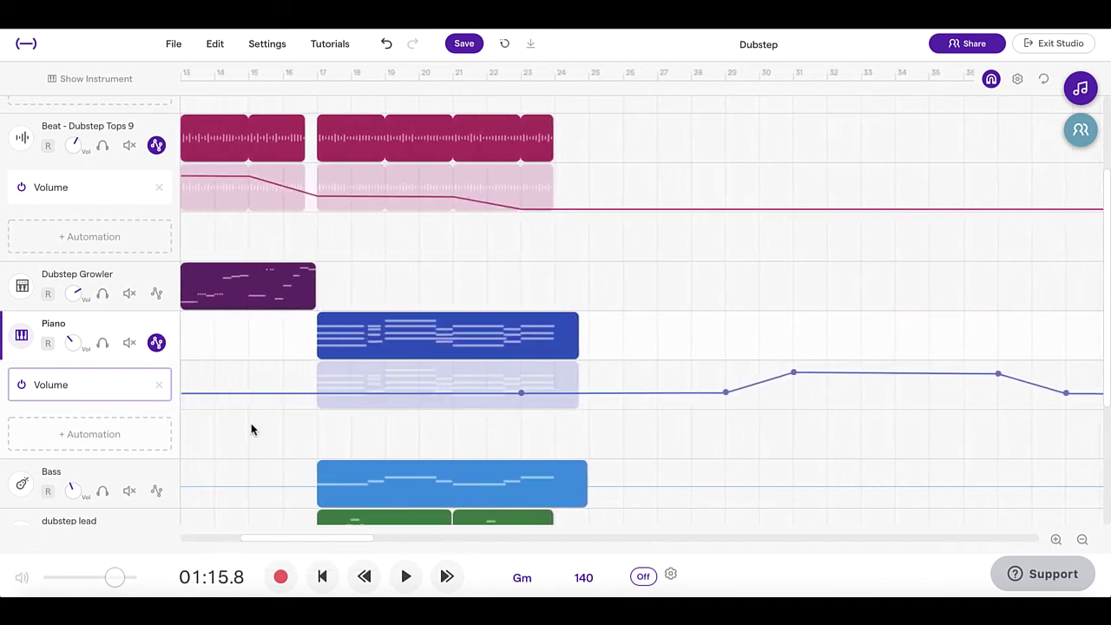
{"action": "scroll", "coordinate": [251, 428], "scroll_direction": "right", "scroll_amount": 5}
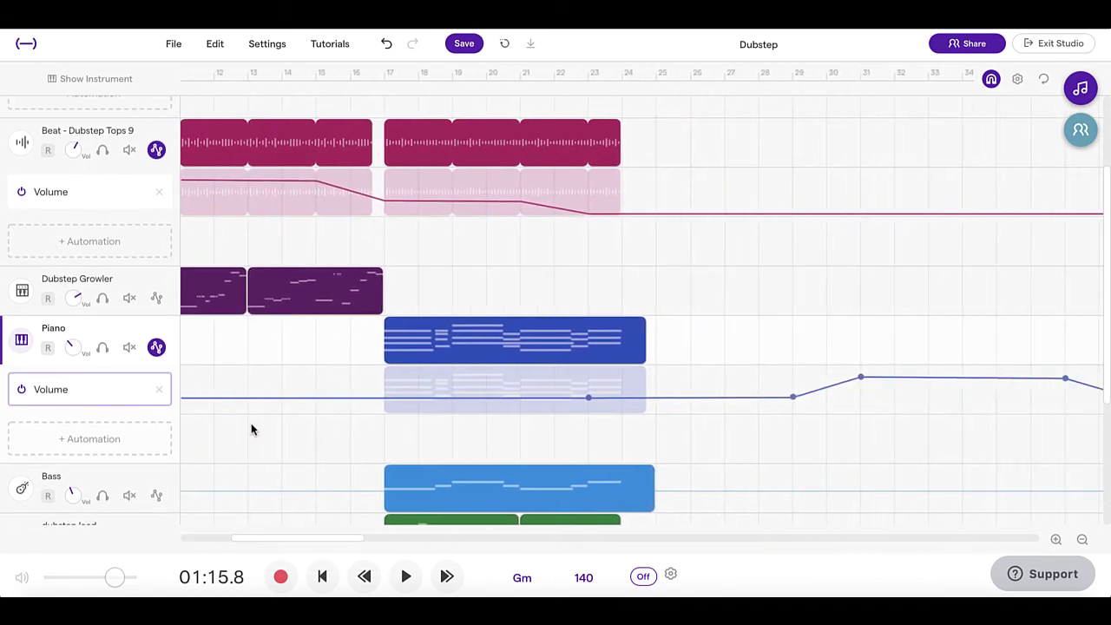
{"action": "scroll", "coordinate": [251, 428], "scroll_direction": "left", "scroll_amount": 5}
{"action": "scroll", "coordinate": [251, 428], "scroll_direction": "right", "scroll_amount": 8}
{"action": "scroll", "coordinate": [588, 320], "scroll_direction": "right", "scroll_amount": 6}
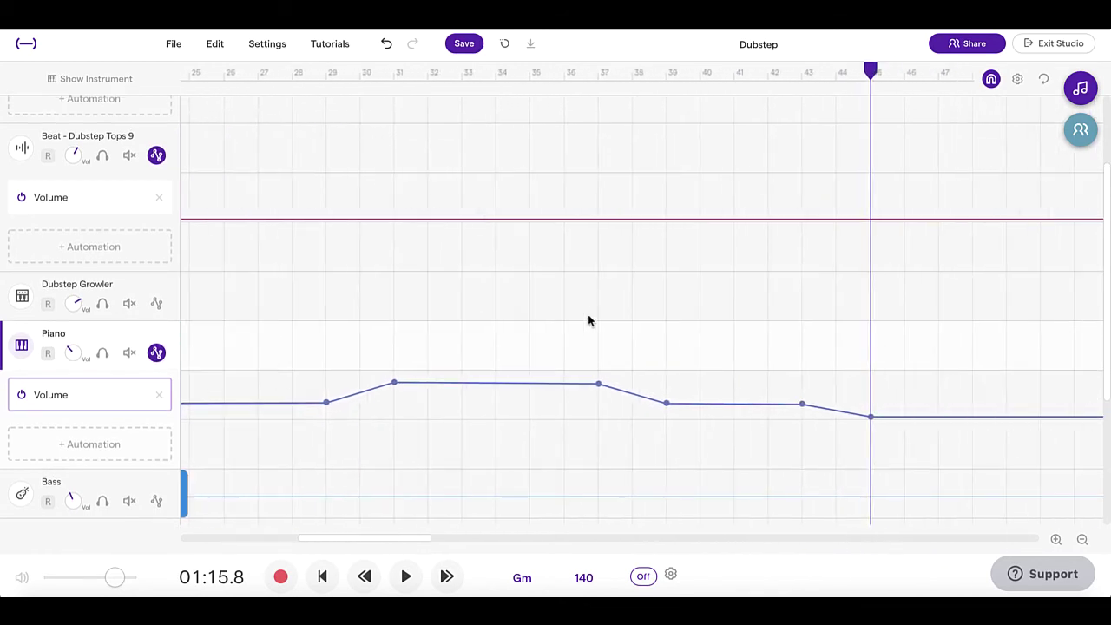
{"action": "key", "text": "ctrl+z"}
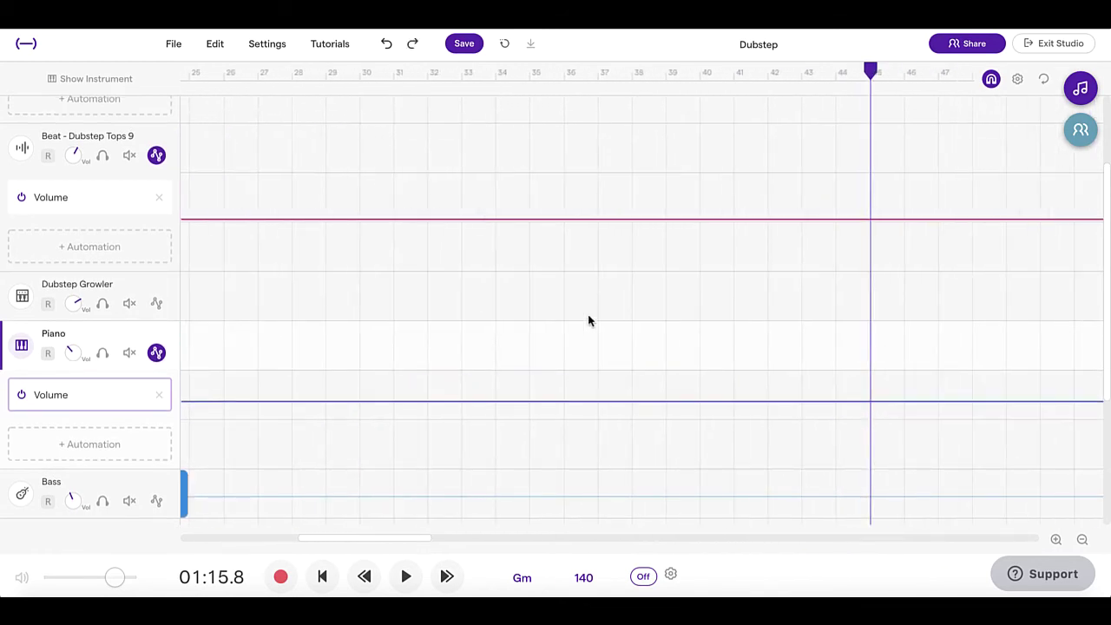
Step: Move the playhead to bar 1 and paste the copied volume automation onto the Piano track's Volume lane
{"action": "scroll", "coordinate": [588, 320], "scroll_direction": "left", "scroll_amount": 10}
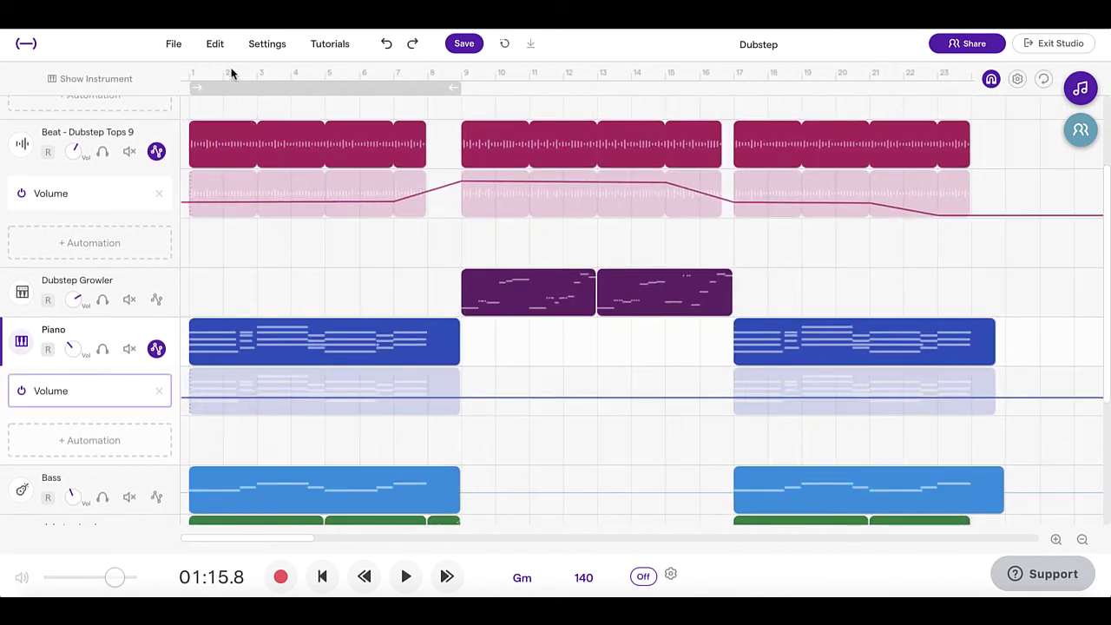
{"action": "left_click", "coordinate": [188, 73]}
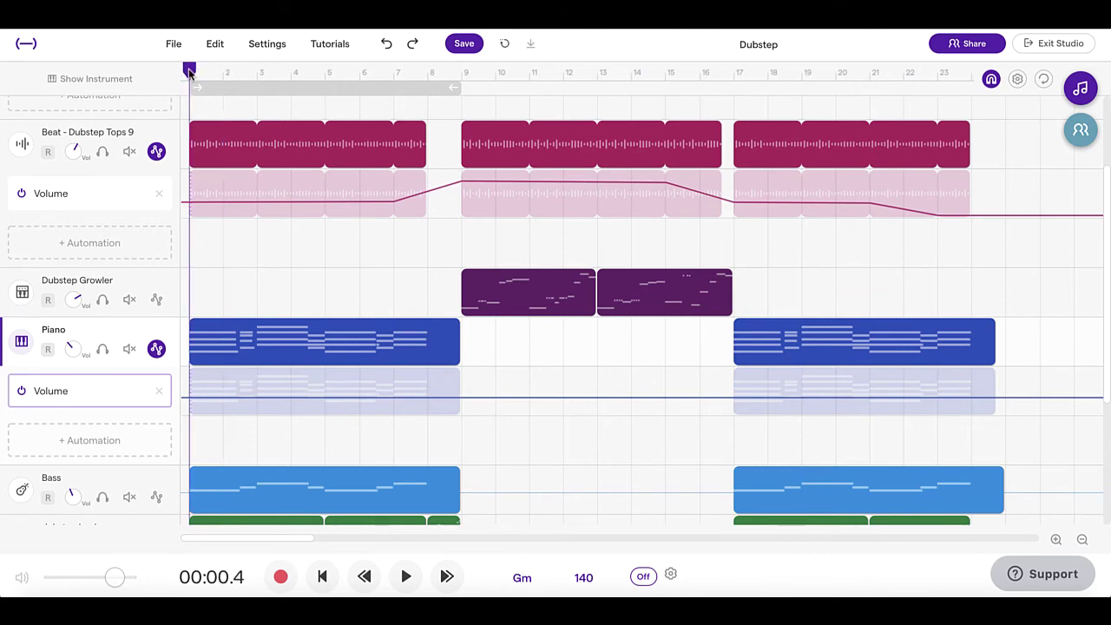
{"action": "mouse_move", "coordinate": [190, 73]}
{"action": "left_mouse_down"}
{"action": "mouse_move", "coordinate": [223, 69]}
{"action": "mouse_move", "coordinate": [191, 67]}
{"action": "left_mouse_up"}
{"action": "scroll", "coordinate": [198, 390], "scroll_direction": "up", "scroll_amount": 1}
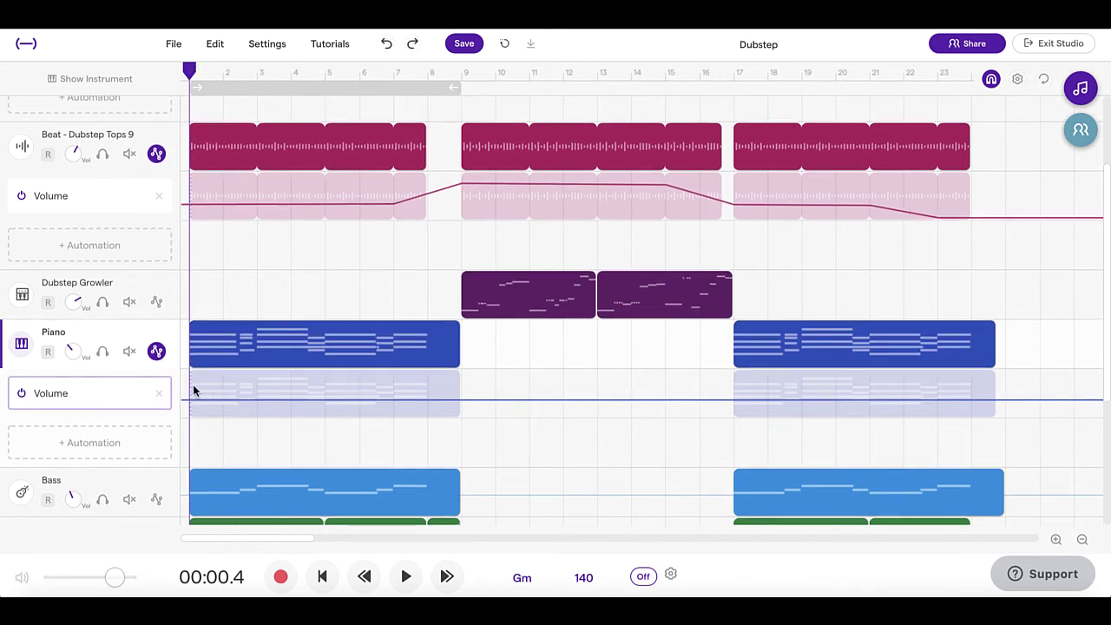
{"action": "right_click", "coordinate": [194, 391]}
{"action": "left_click", "coordinate": [259, 443]}
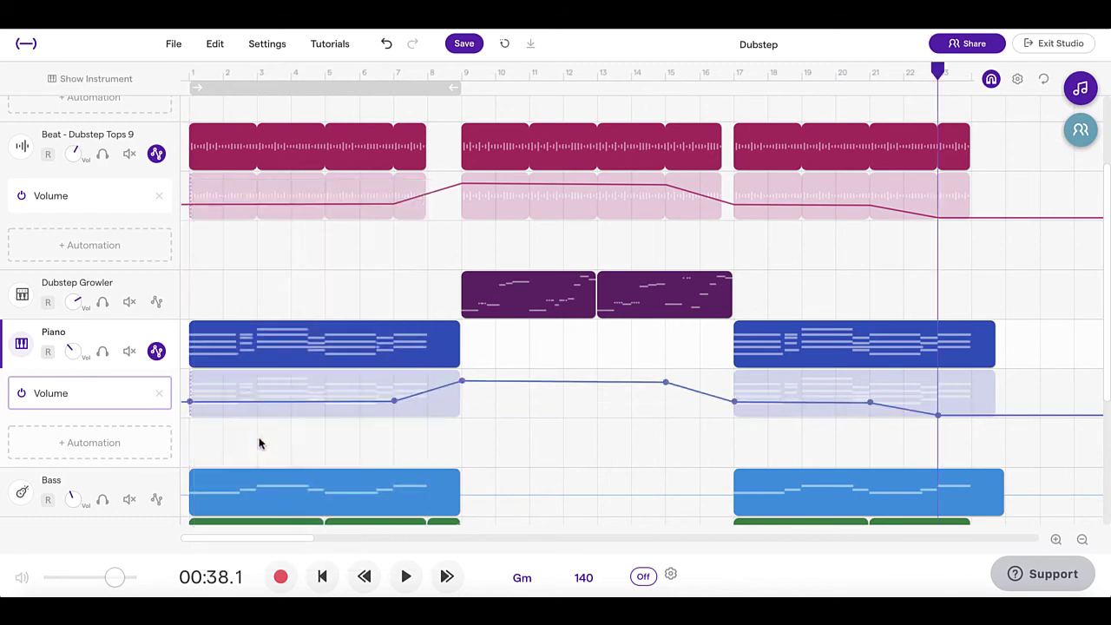
Step: Lower the beat track's volume automation points at bars 1, 7, 9 and 15 one by one
{"action": "scroll", "coordinate": [350, 362], "scroll_direction": "up", "scroll_amount": 3}
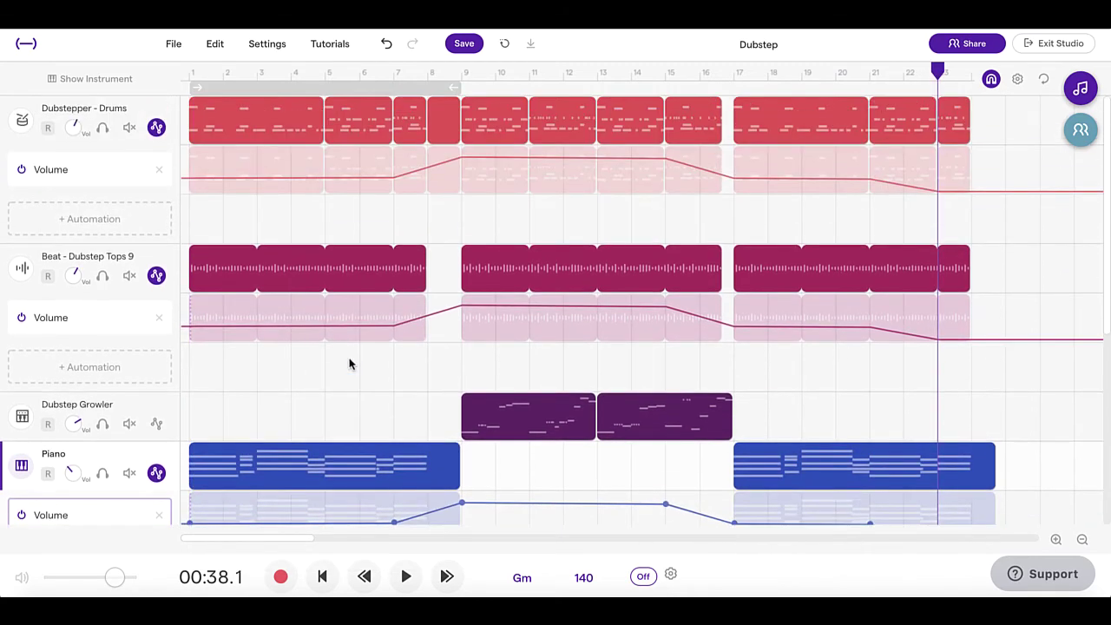
{"action": "scroll", "coordinate": [419, 446], "scroll_direction": "down", "scroll_amount": 2}
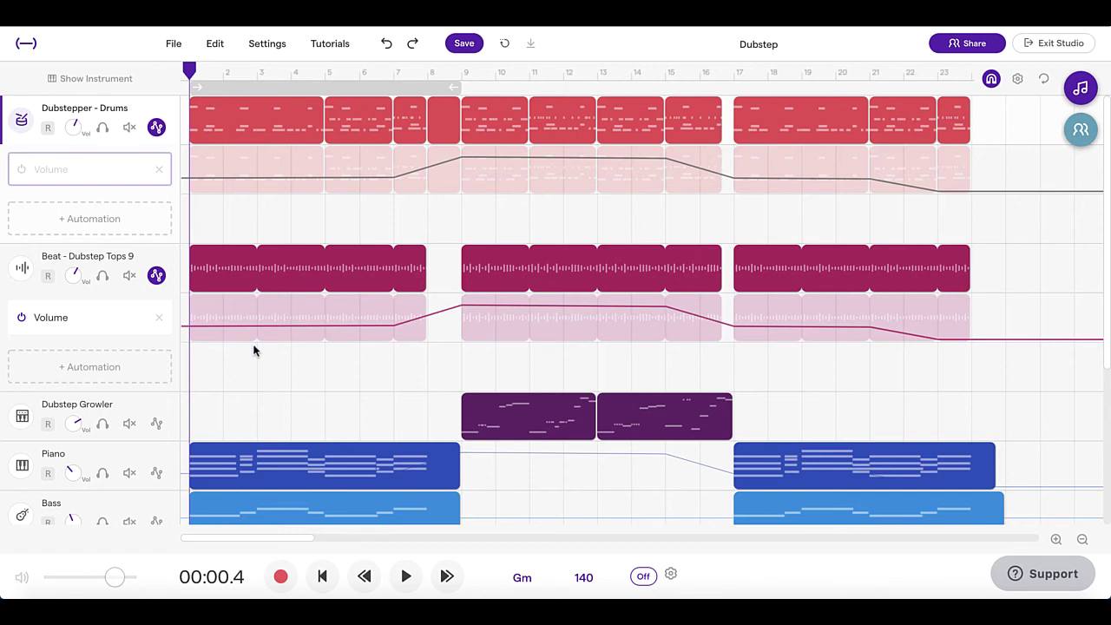
{"action": "mouse_move", "coordinate": [299, 320]}
{"action": "left_click_drag", "start_coordinate": [189, 327], "coordinate": [189, 334]}
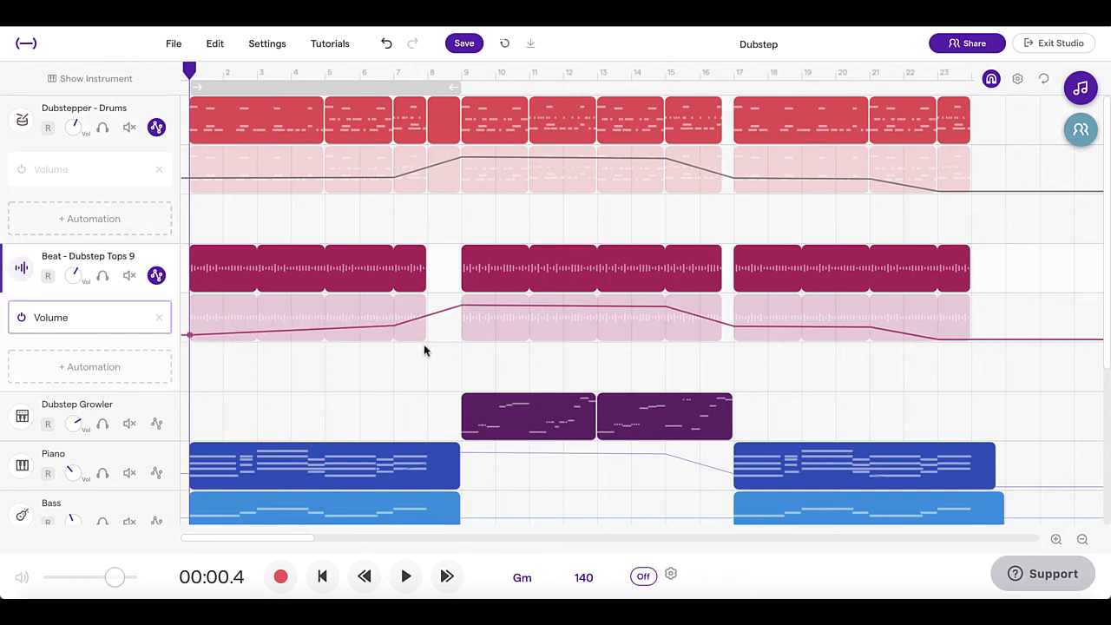
{"action": "left_click_drag", "start_coordinate": [395, 324], "coordinate": [394, 335]}
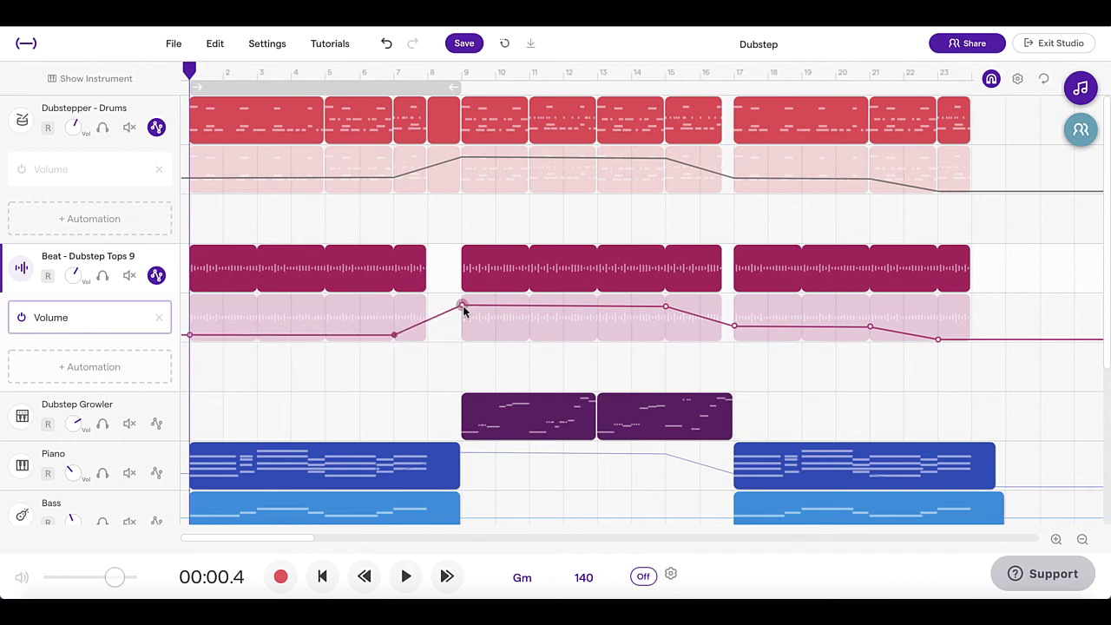
{"action": "left_click_drag", "start_coordinate": [461, 307], "coordinate": [462, 317]}
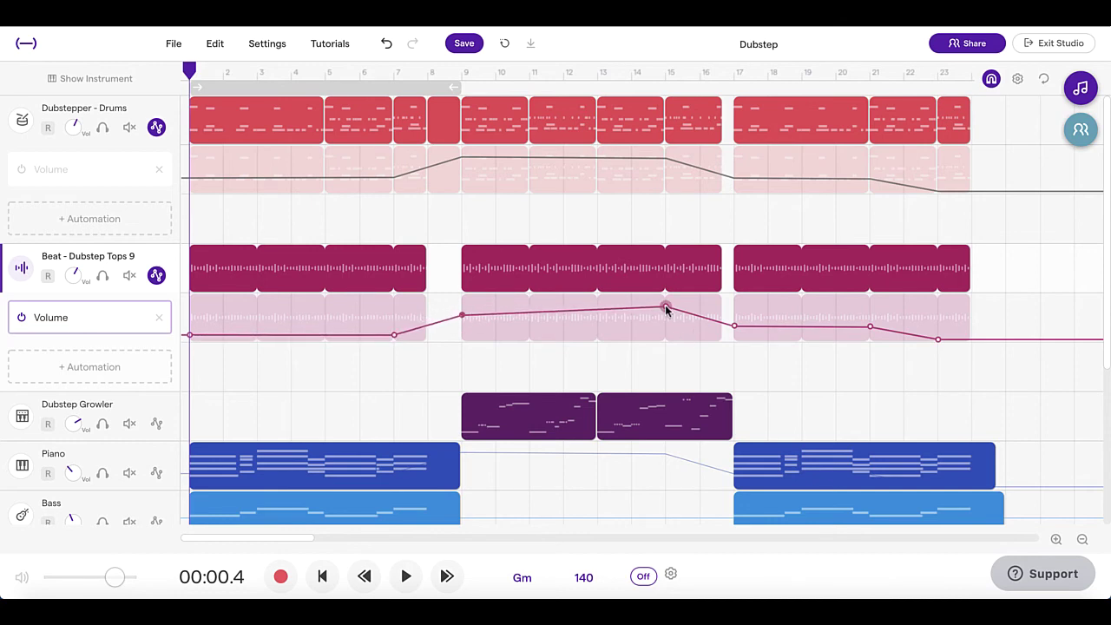
{"action": "left_click_drag", "start_coordinate": [664, 305], "coordinate": [666, 319]}
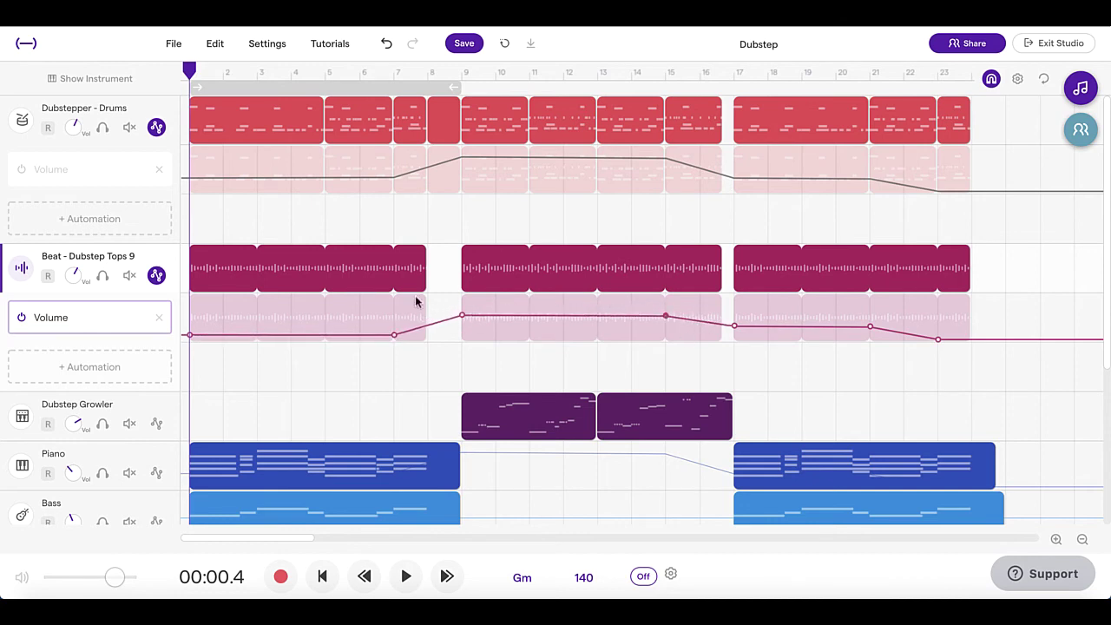
Step: Undo the individual volume point moves on the beat track
{"action": "key", "text": "ctrl+z"}
{"action": "key", "text": "ctrl+z"}
{"action": "key", "text": "ctrl+z"}
{"action": "key", "text": "ctrl+z"}
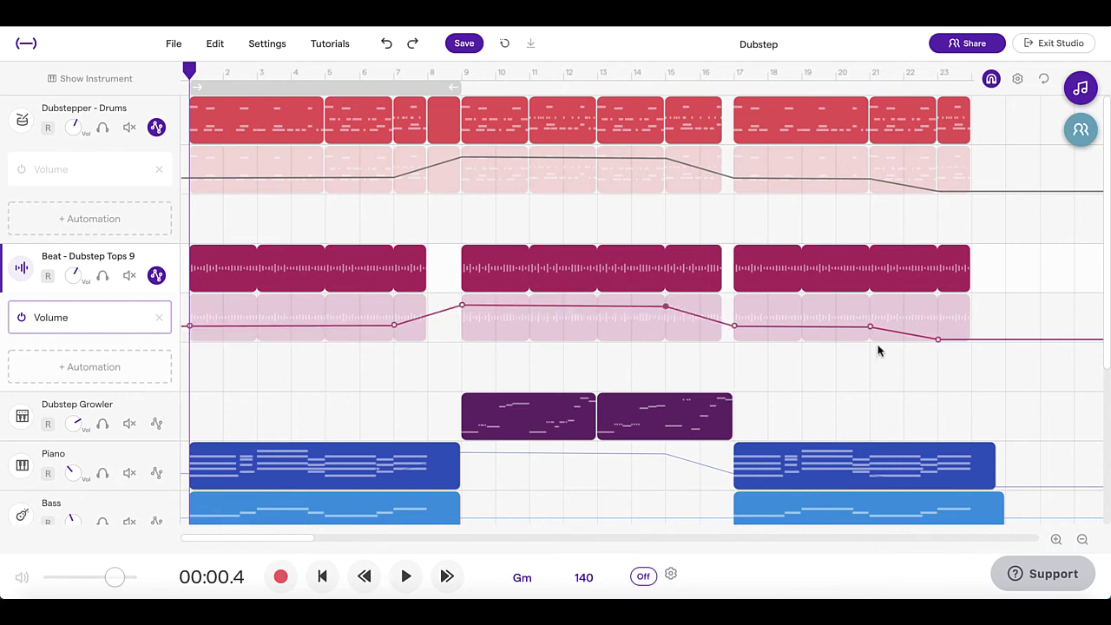
Step: Select all the beat track's volume automation points and lower the whole curve together
{"action": "left_click_drag", "start_coordinate": [981, 301], "coordinate": [182, 323]}
{"action": "left_click_drag", "start_coordinate": [394, 328], "coordinate": [392, 334]}
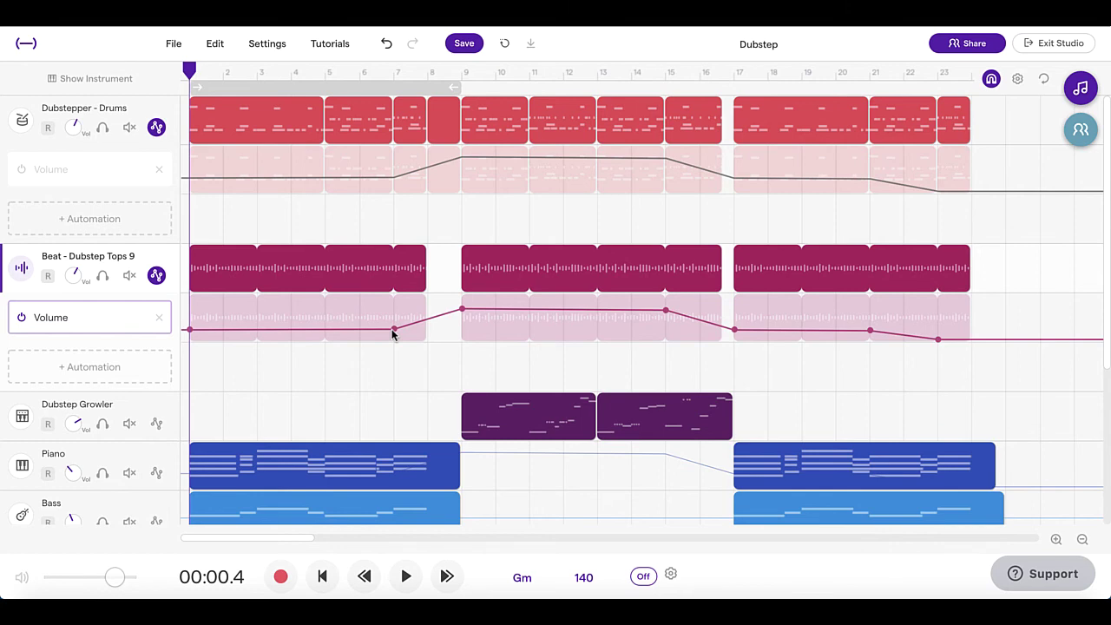
{"action": "left_click", "coordinate": [76, 276]}
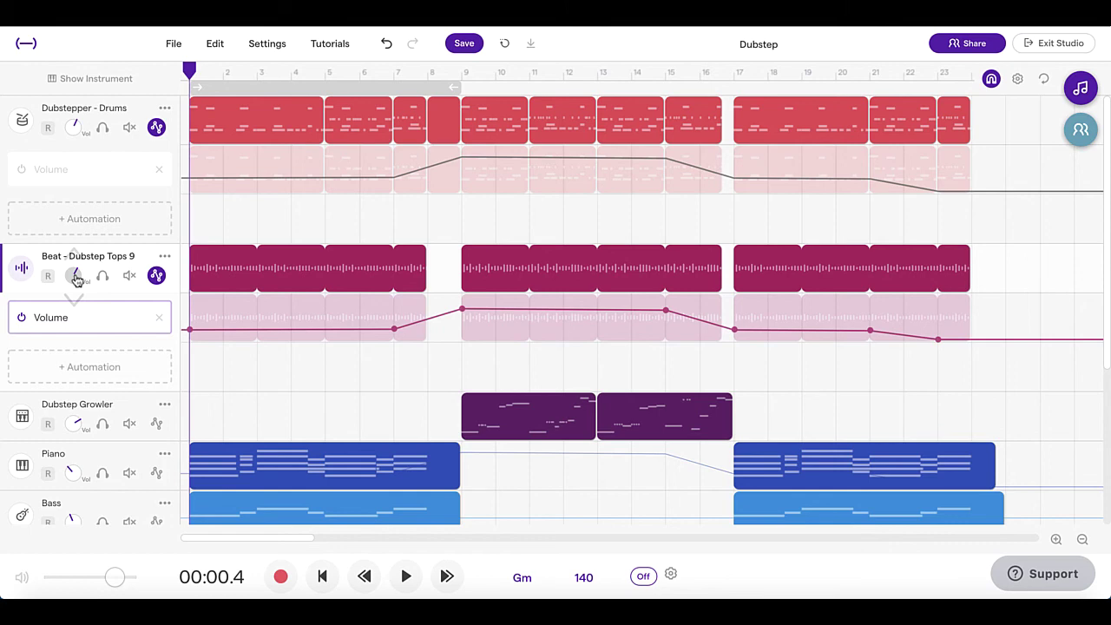
{"action": "left_click_drag", "start_coordinate": [76, 276], "coordinate": [71, 304]}
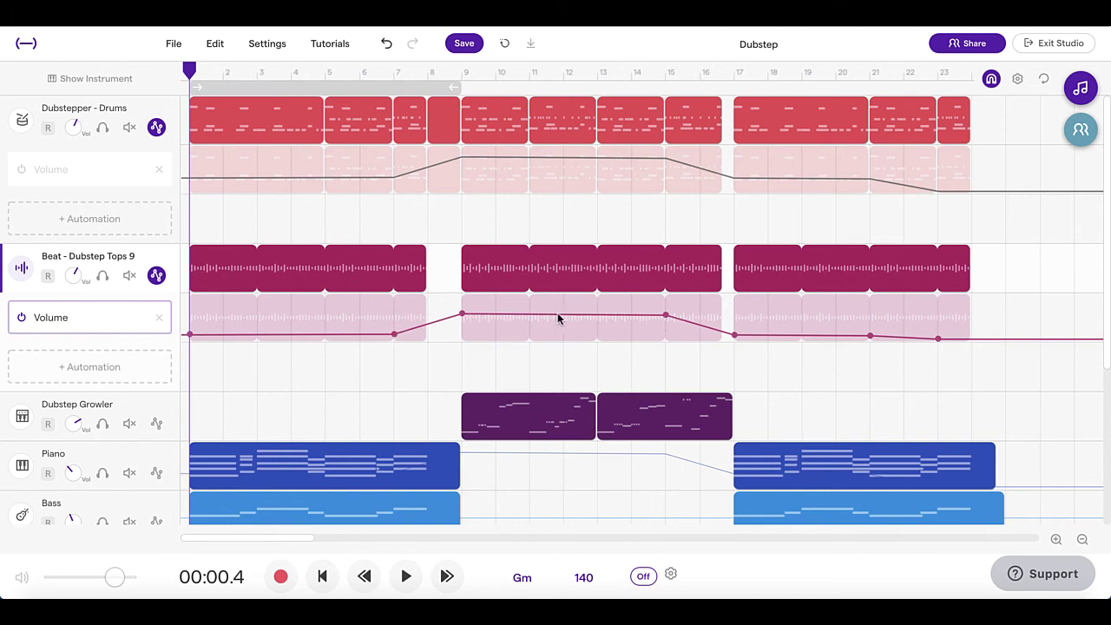
Step: Add beat volume points at bars 10, 11, 12 and 13, peaking at 10 and dipping at 12, and lower the whole curve
{"action": "left_click", "coordinate": [529, 313]}
{"action": "left_click", "coordinate": [595, 314]}
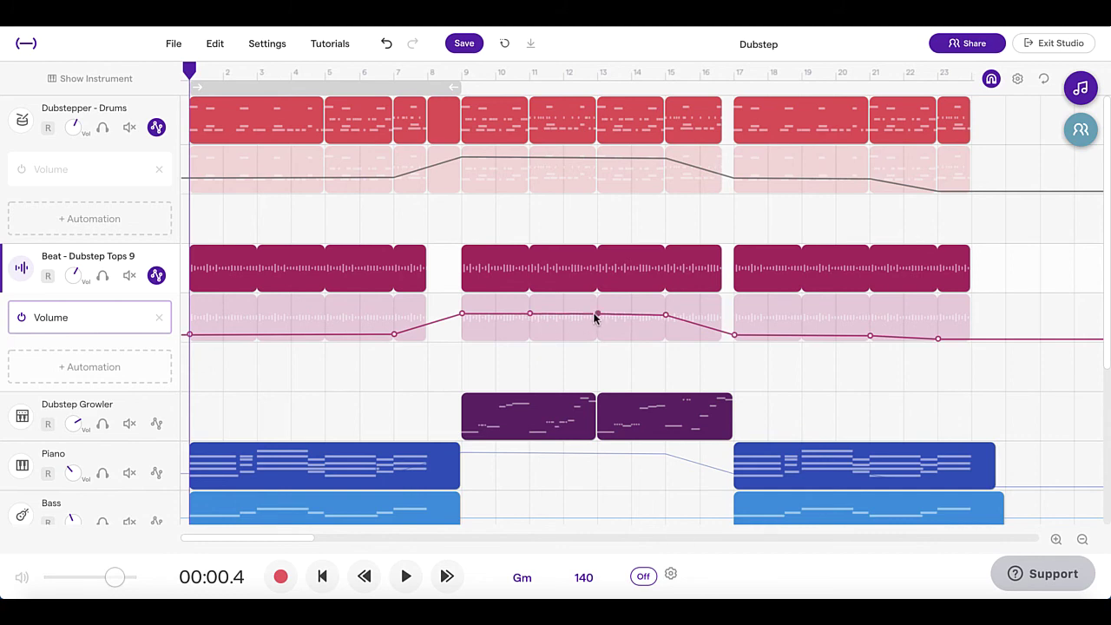
{"action": "left_click_drag", "start_coordinate": [564, 315], "coordinate": [563, 339]}
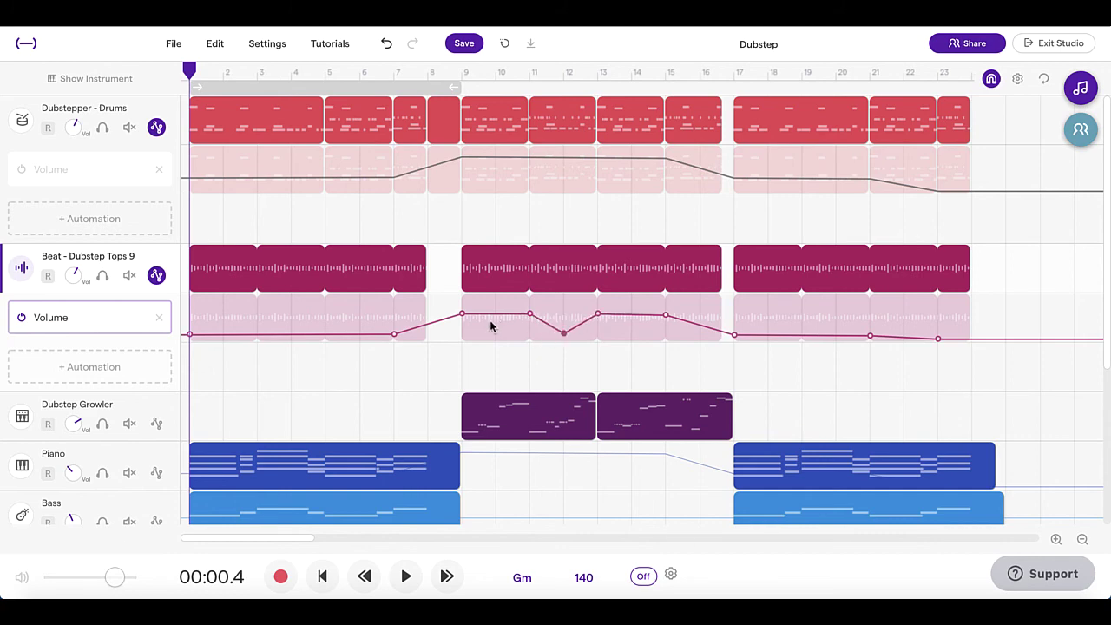
{"action": "left_click_drag", "start_coordinate": [494, 314], "coordinate": [494, 303]}
{"action": "mouse_move", "coordinate": [664, 319]}
{"action": "left_mouse_down"}
{"action": "mouse_move", "coordinate": [665, 284]}
{"action": "mouse_move", "coordinate": [669, 354]}
{"action": "mouse_move", "coordinate": [666, 320]}
{"action": "left_mouse_up"}
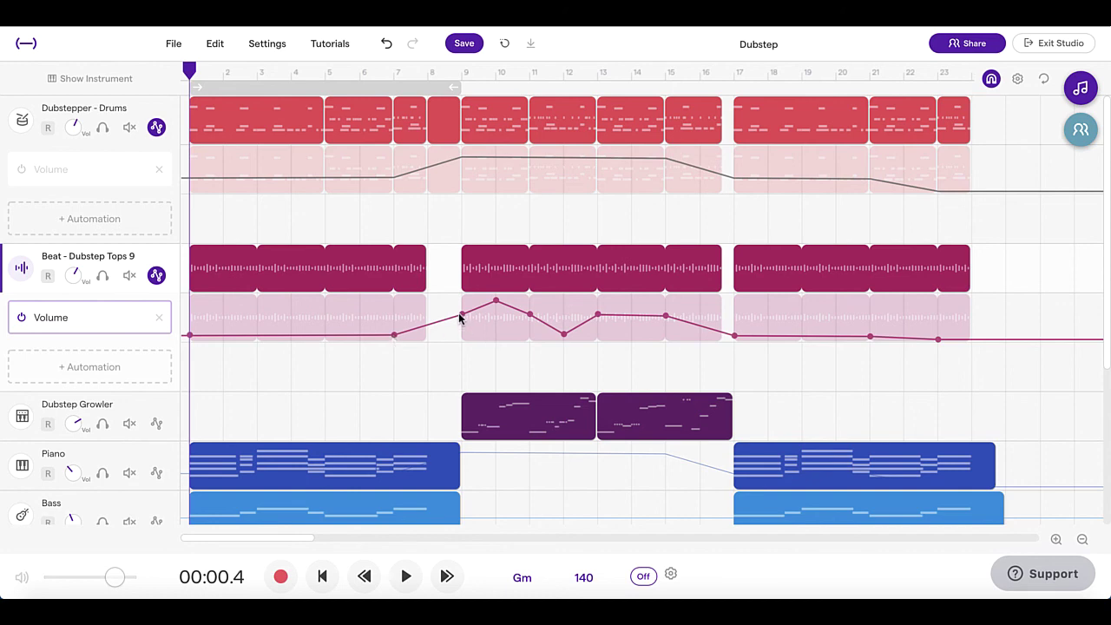
{"action": "left_click_drag", "start_coordinate": [459, 318], "coordinate": [461, 335]}
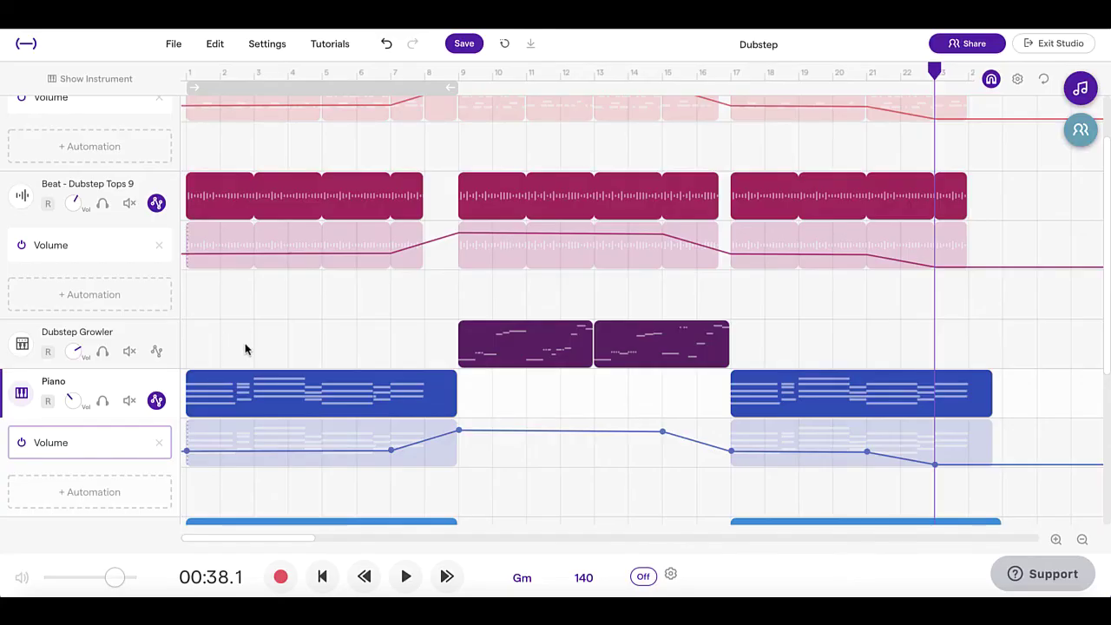
Step: Hide the automation lanes of the drums, beat and Piano tracks
{"action": "scroll", "coordinate": [245, 349], "scroll_direction": "up", "scroll_amount": 2}
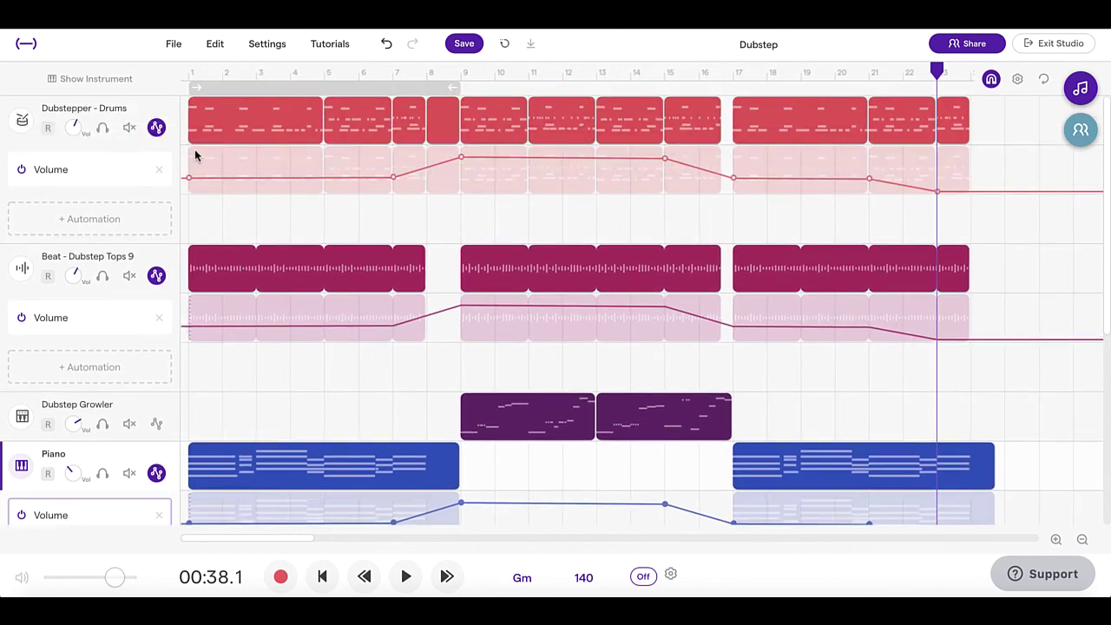
{"action": "scroll", "coordinate": [329, 449], "scroll_direction": "down", "scroll_amount": 1}
{"action": "scroll", "coordinate": [329, 449], "scroll_direction": "down", "scroll_amount": 6}
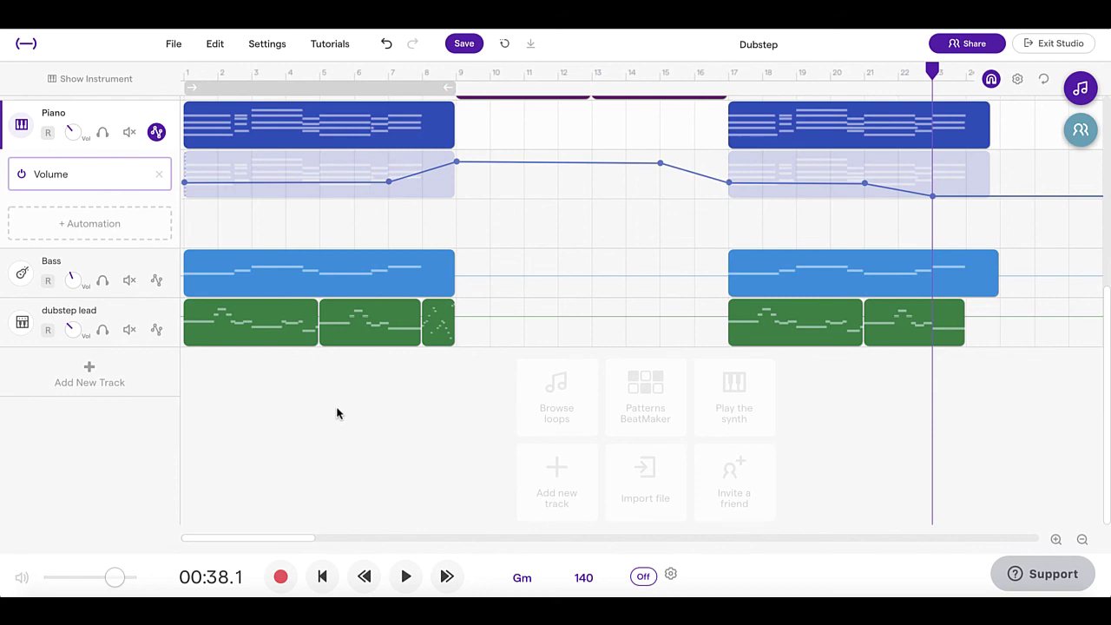
{"action": "scroll", "coordinate": [337, 413], "scroll_direction": "up", "scroll_amount": 7}
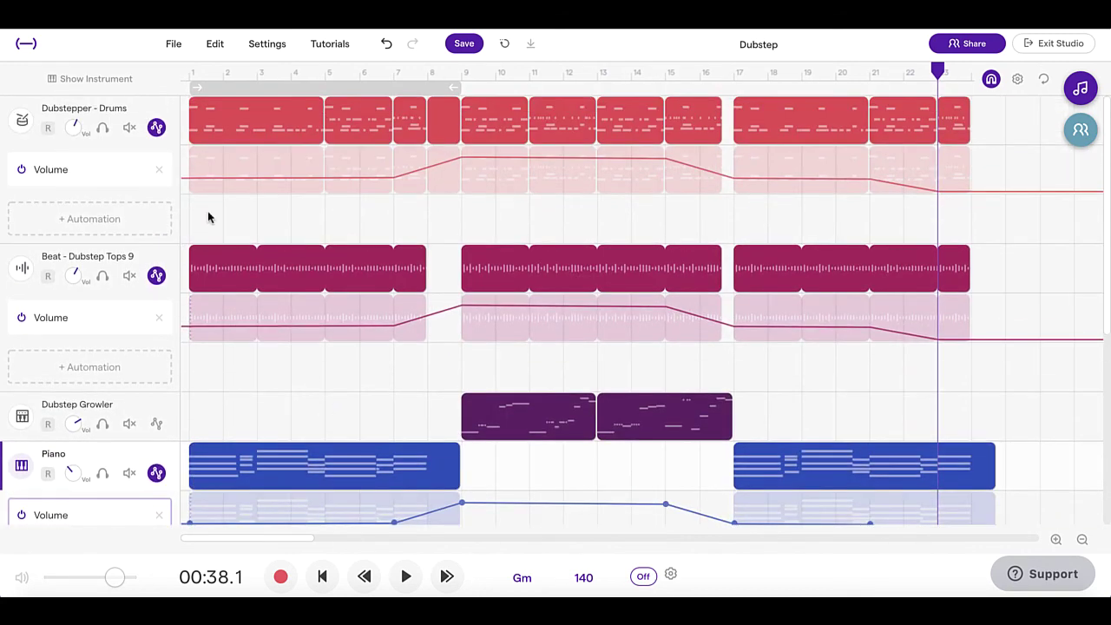
{"action": "left_click", "coordinate": [156, 129]}
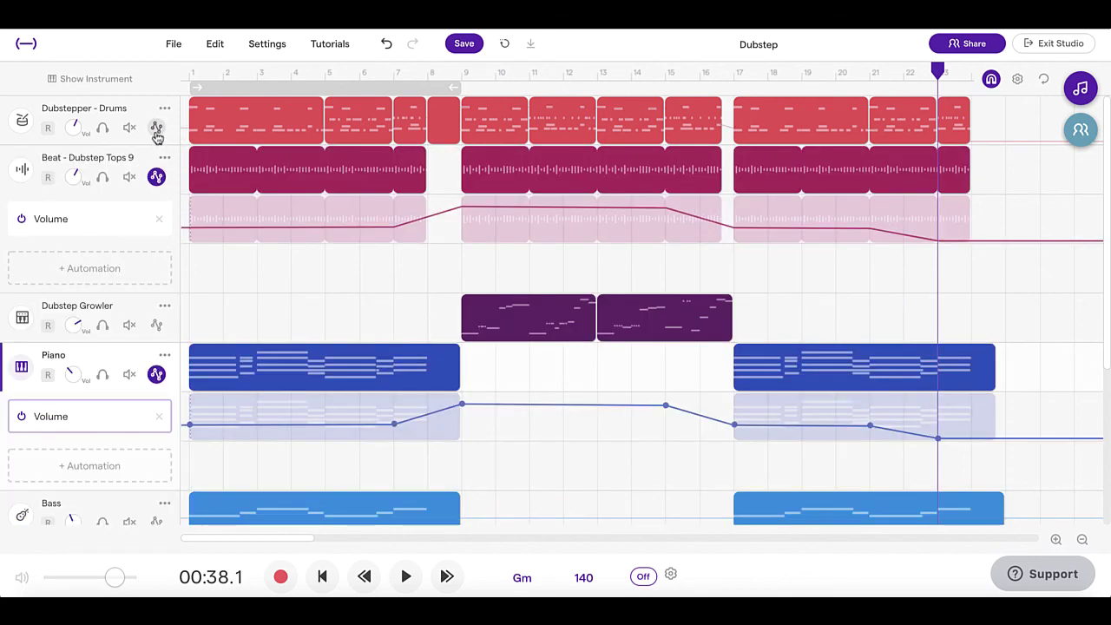
{"action": "left_click", "coordinate": [156, 177]}
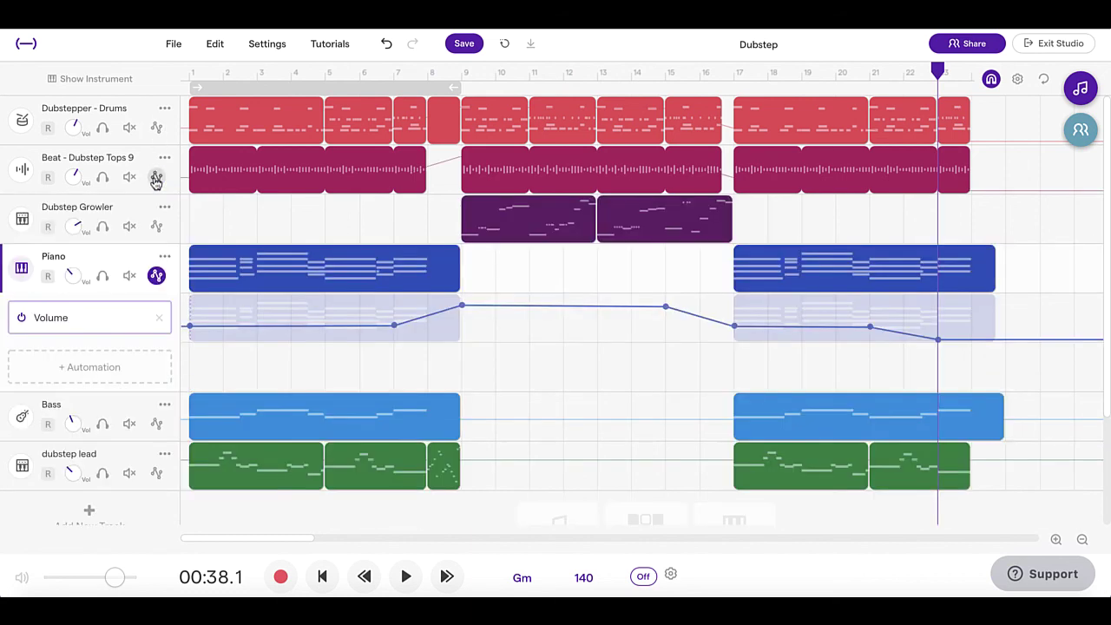
{"action": "left_click", "coordinate": [156, 275]}
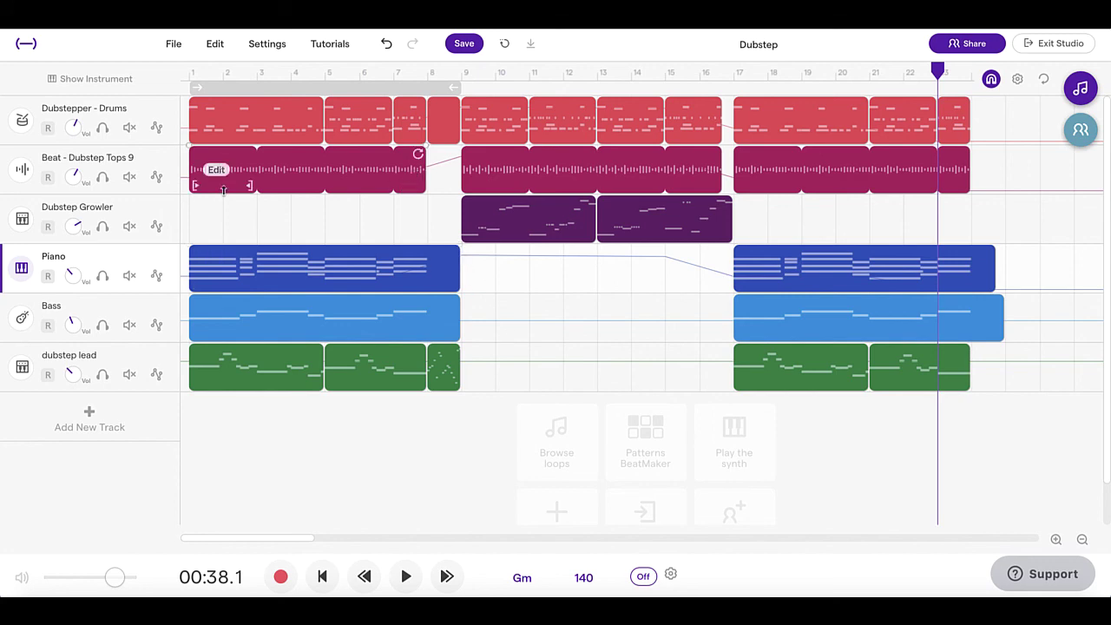
Step: Briefly show and hide the automation lanes of the beat and drums tracks again
{"action": "left_click", "coordinate": [157, 177]}
{"action": "left_click", "coordinate": [158, 179]}
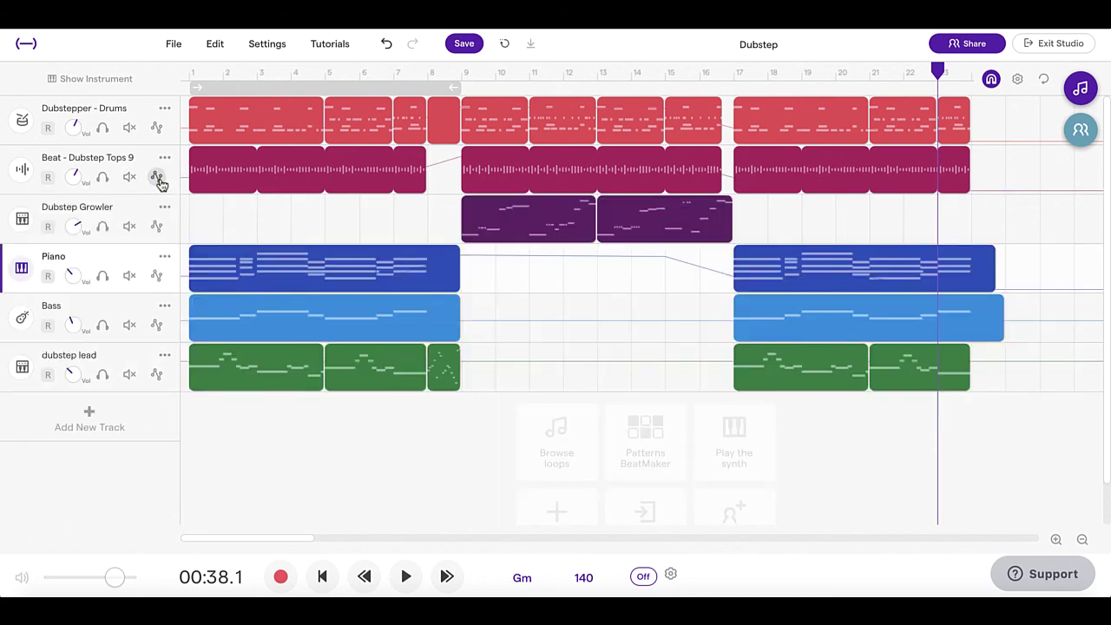
{"action": "left_click", "coordinate": [156, 137]}
{"action": "left_click", "coordinate": [156, 126]}
{"action": "left_click", "coordinate": [157, 128]}
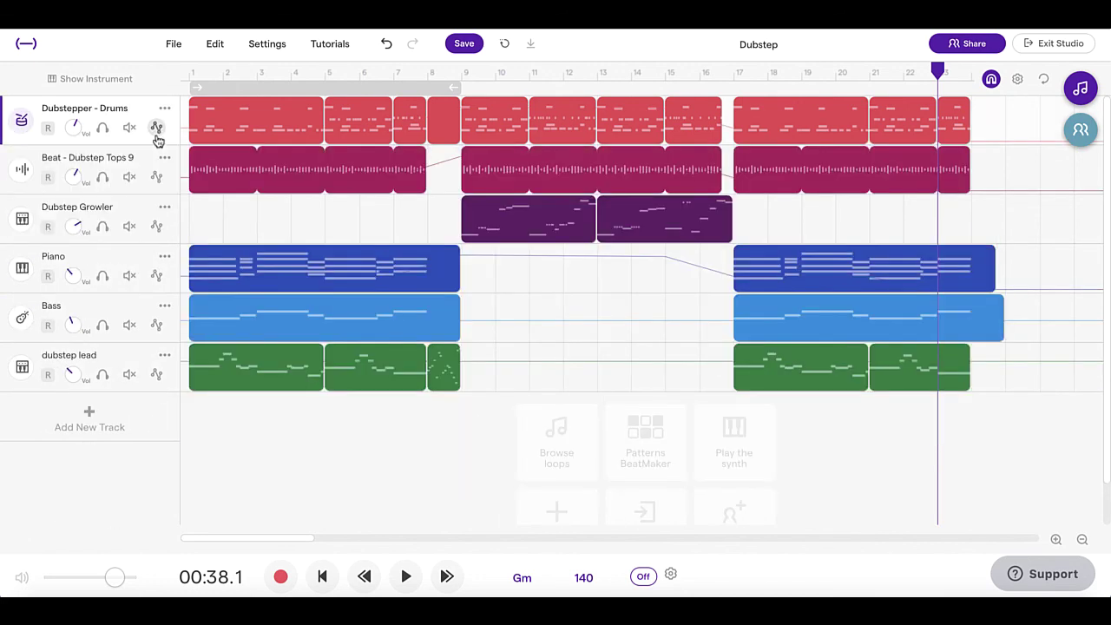
Step: Return the playhead to bar 1 and show the drums track's automation lane
{"action": "left_click", "coordinate": [191, 73]}
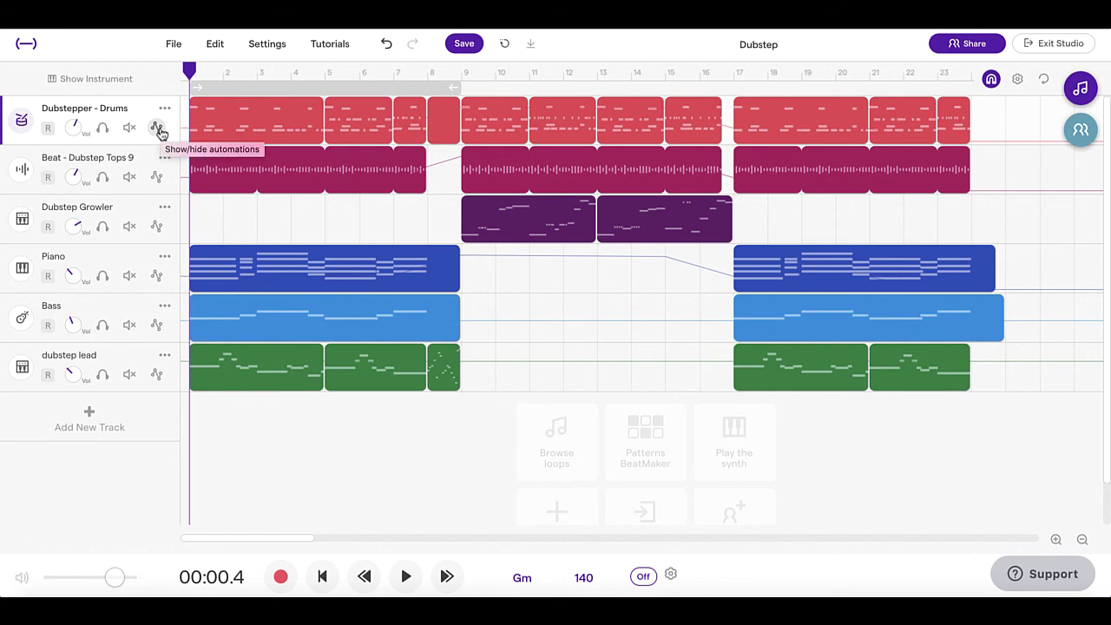
{"action": "left_click", "coordinate": [157, 128]}
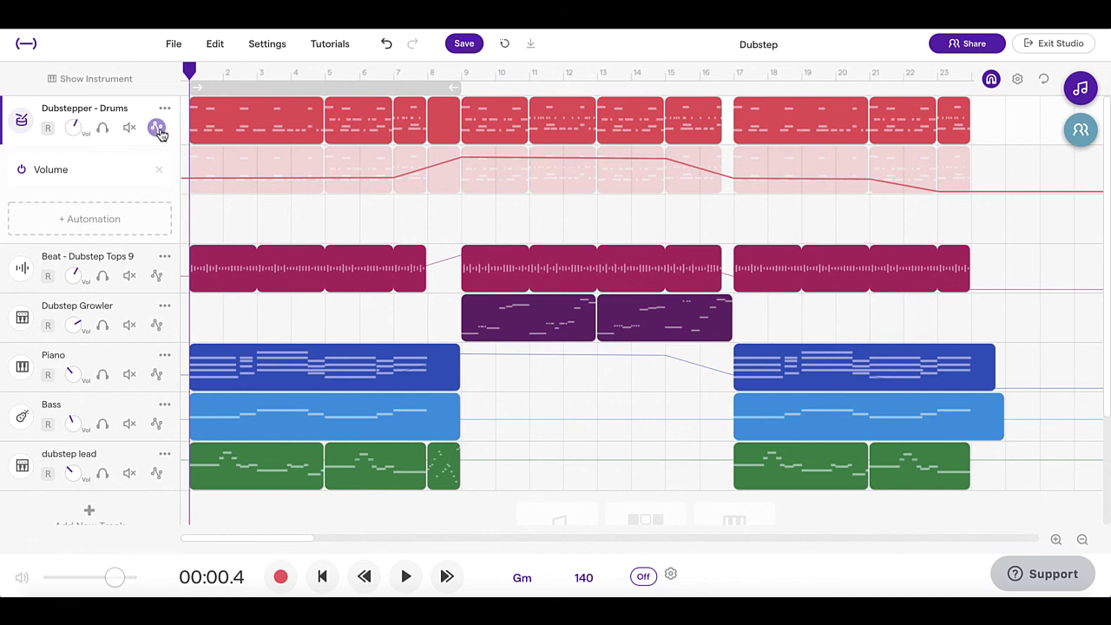
{"action": "left_click", "coordinate": [157, 128]}
{"action": "left_click", "coordinate": [157, 128]}
Step: Turn off the drums track's Volume automation and delete it
{"action": "left_click", "coordinate": [22, 171]}
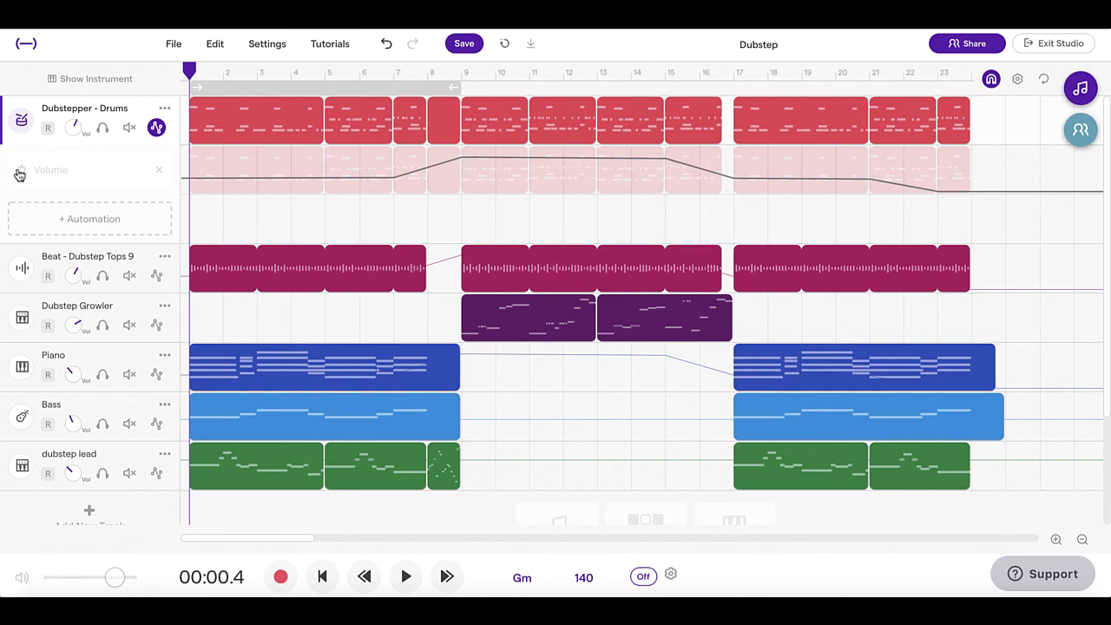
{"action": "left_click", "coordinate": [21, 171]}
{"action": "left_click", "coordinate": [21, 171]}
{"action": "left_click", "coordinate": [159, 171]}
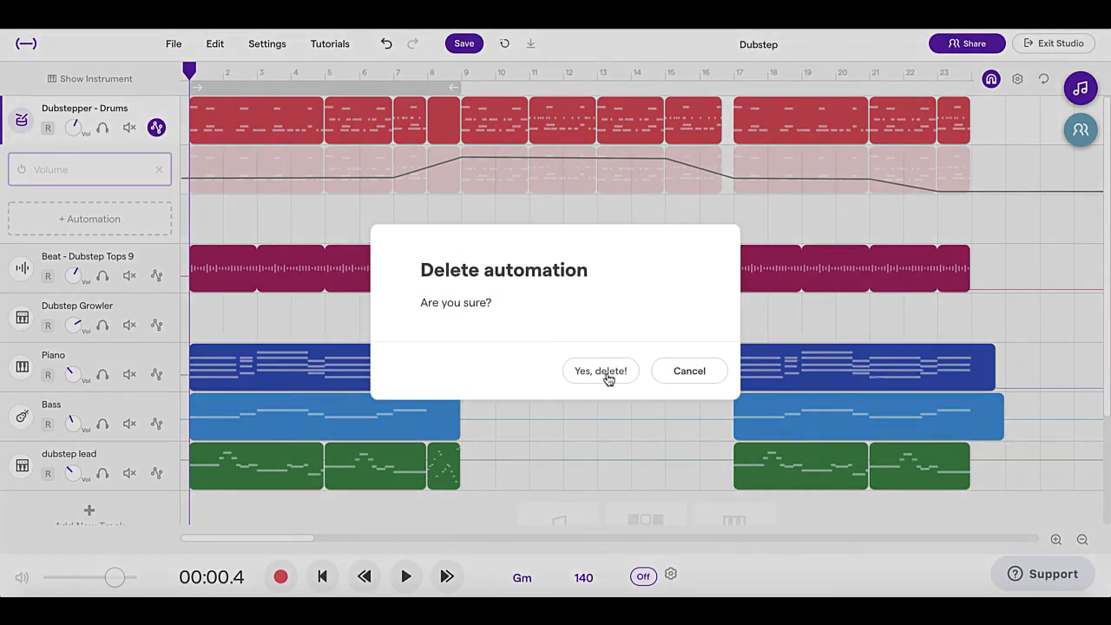
{"action": "left_click", "coordinate": [600, 371]}
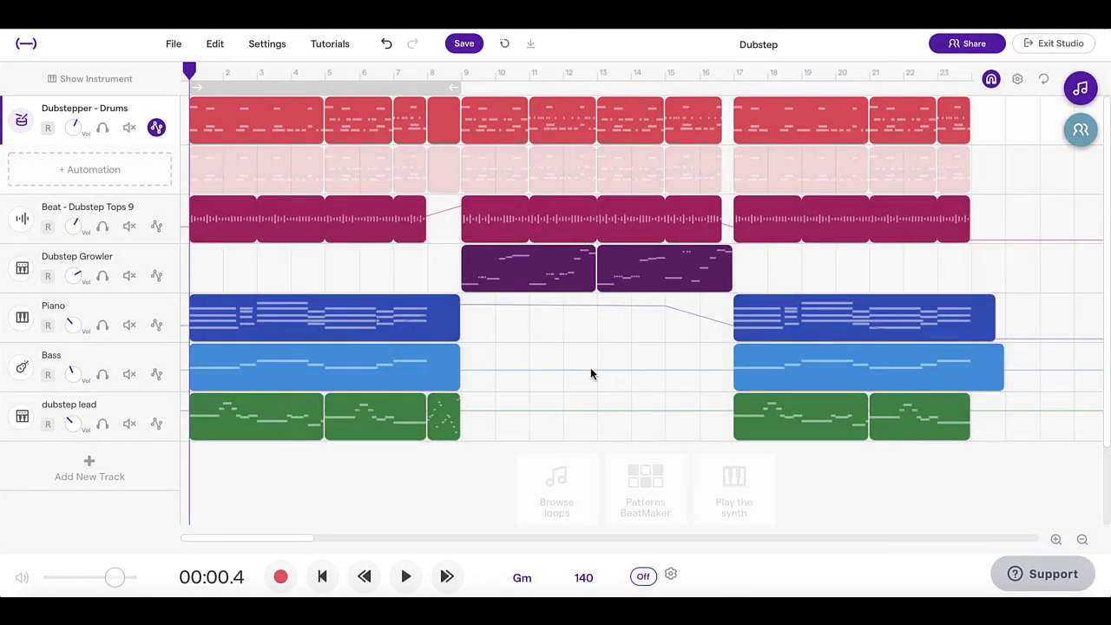